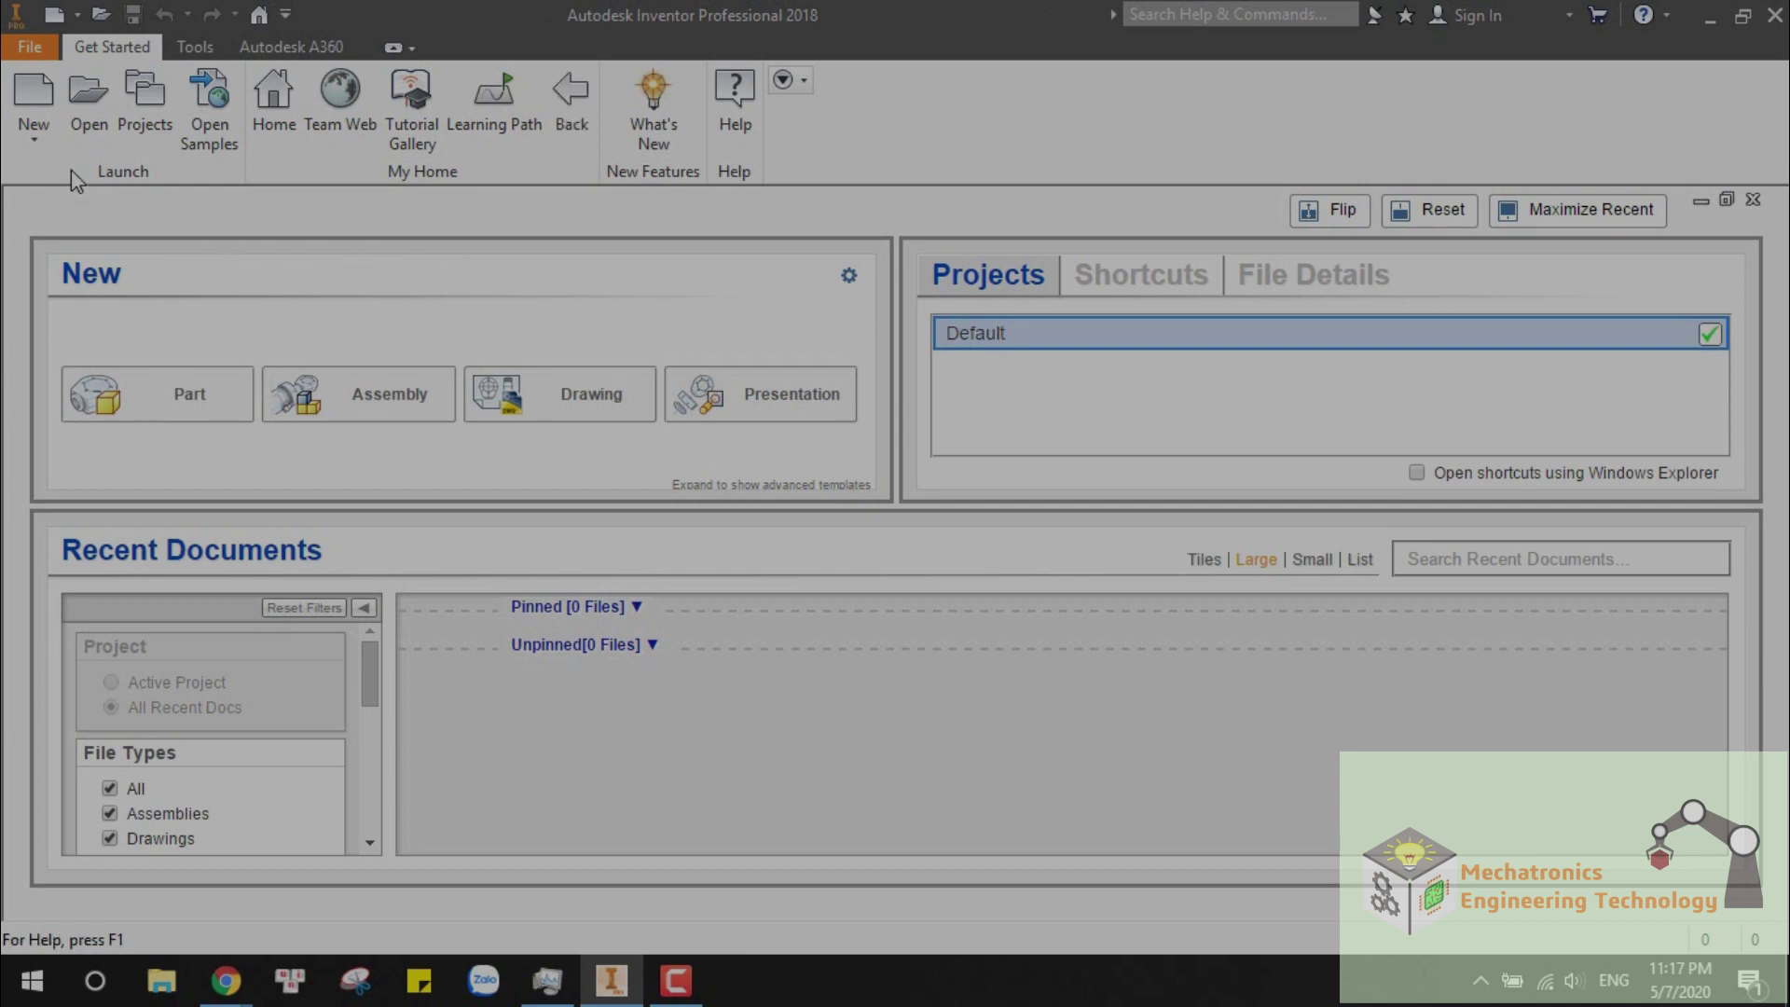
- Create a new part from the metric Standard (mm).ipt template
{"action": "left_click", "coordinate": [33, 93]}
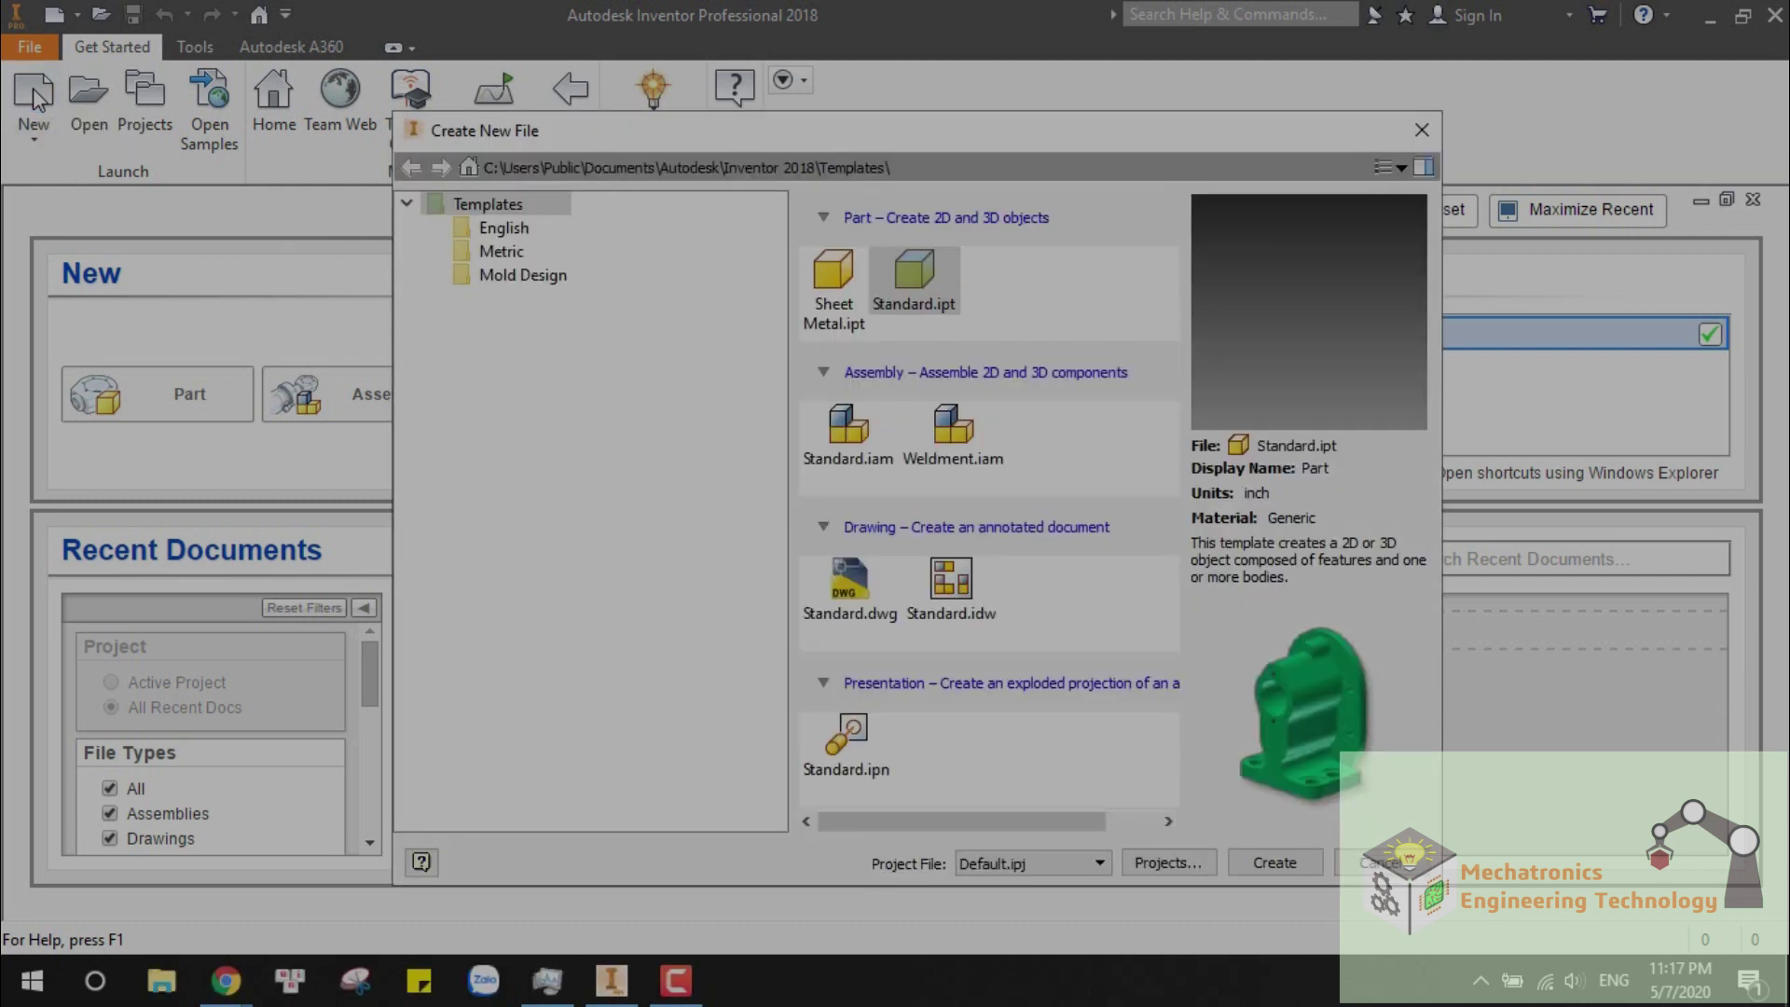
{"action": "left_click", "coordinate": [494, 253]}
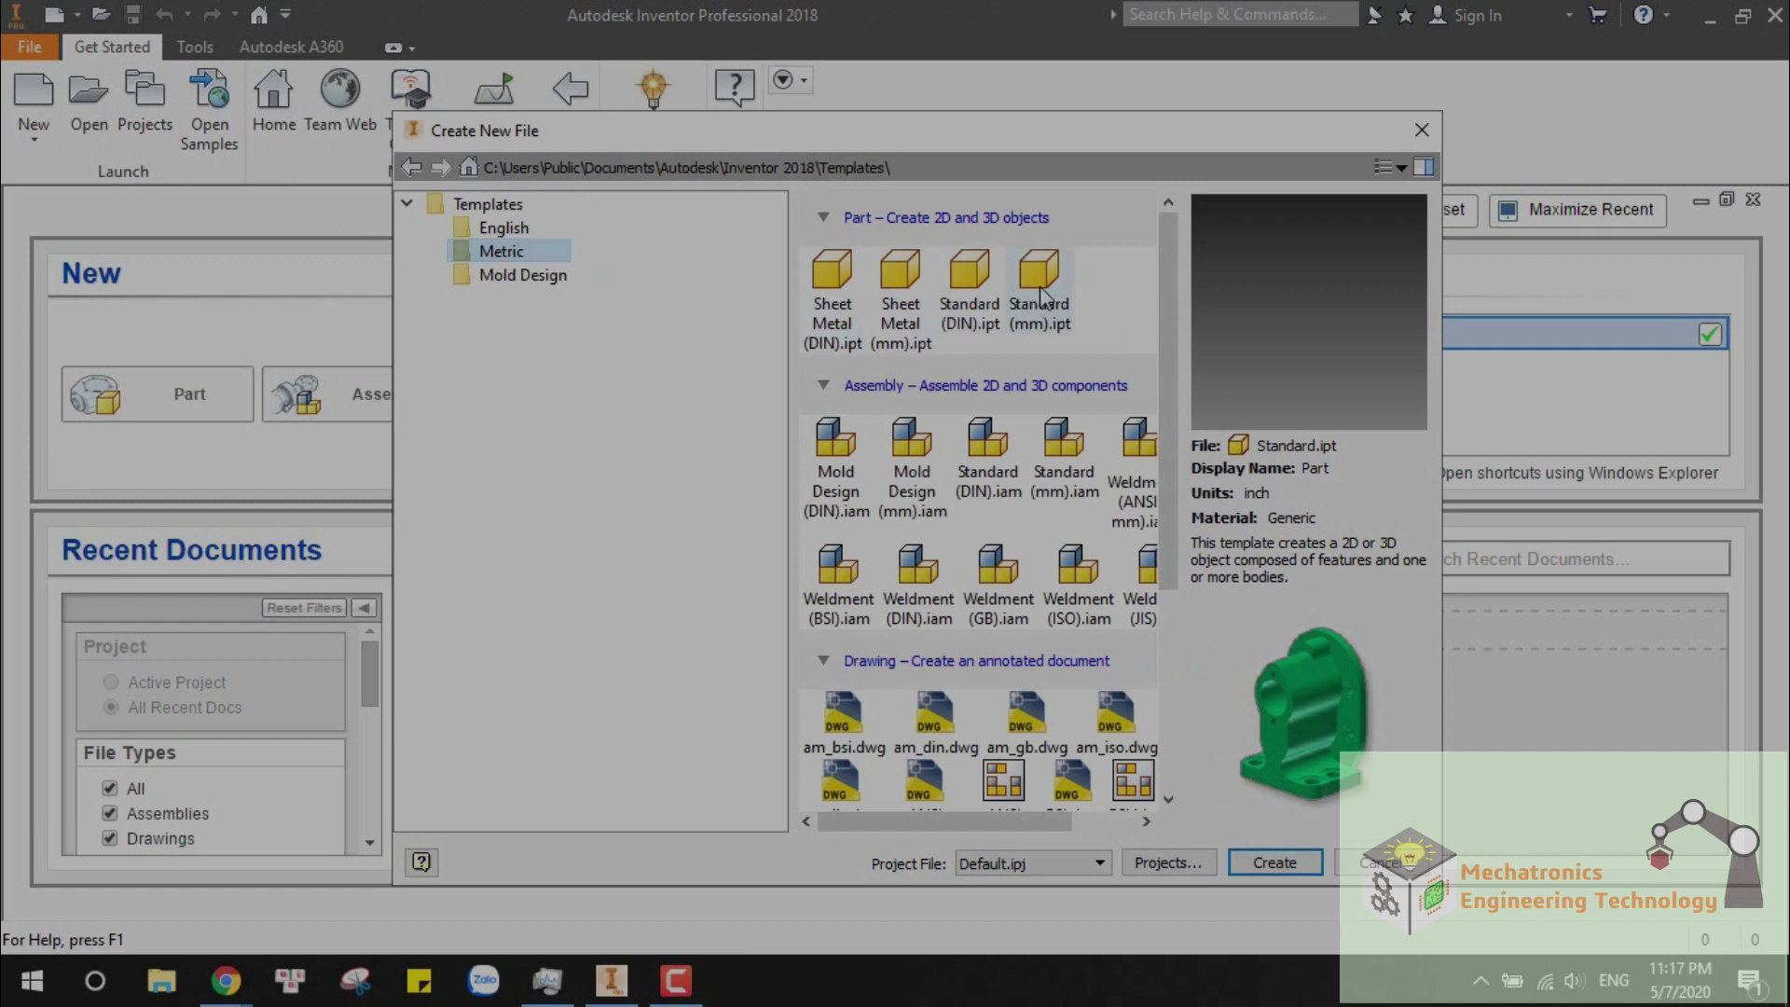
{"action": "left_click", "coordinate": [1042, 280]}
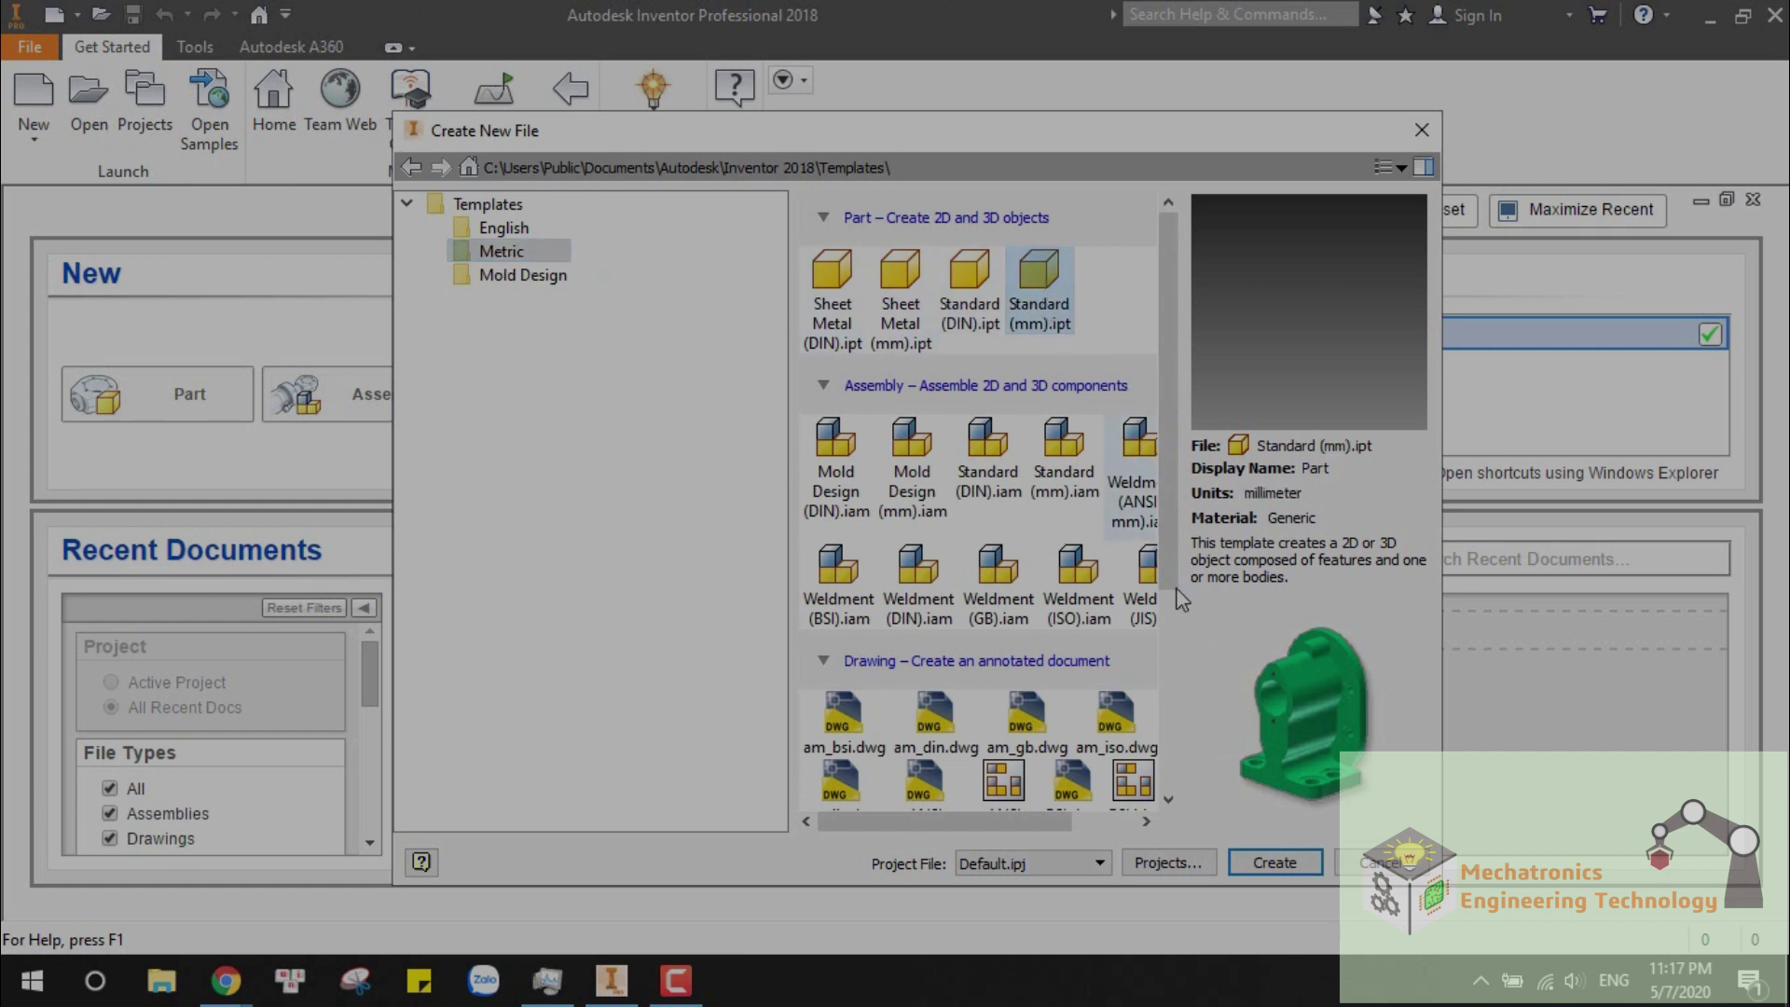
{"action": "left_click", "coordinate": [1294, 863]}
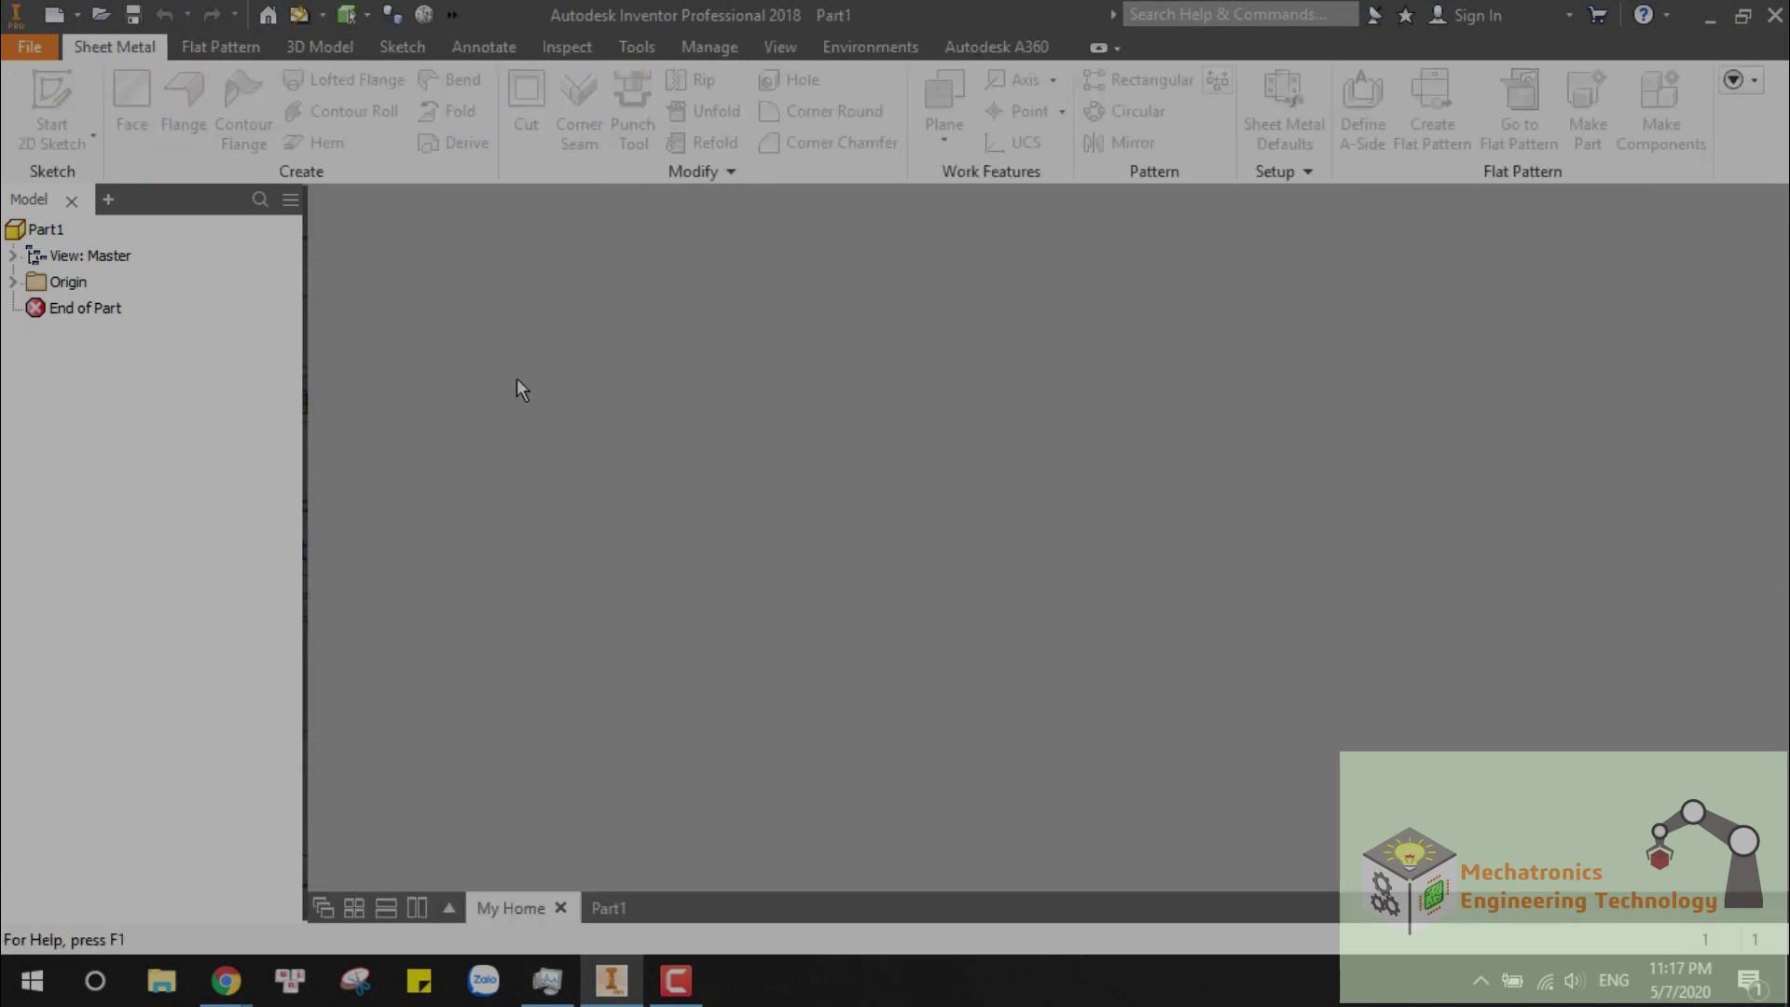
- Start a new 2D sketch on the XY plane of the part's origin
{"action": "left_click", "coordinate": [13, 283]}
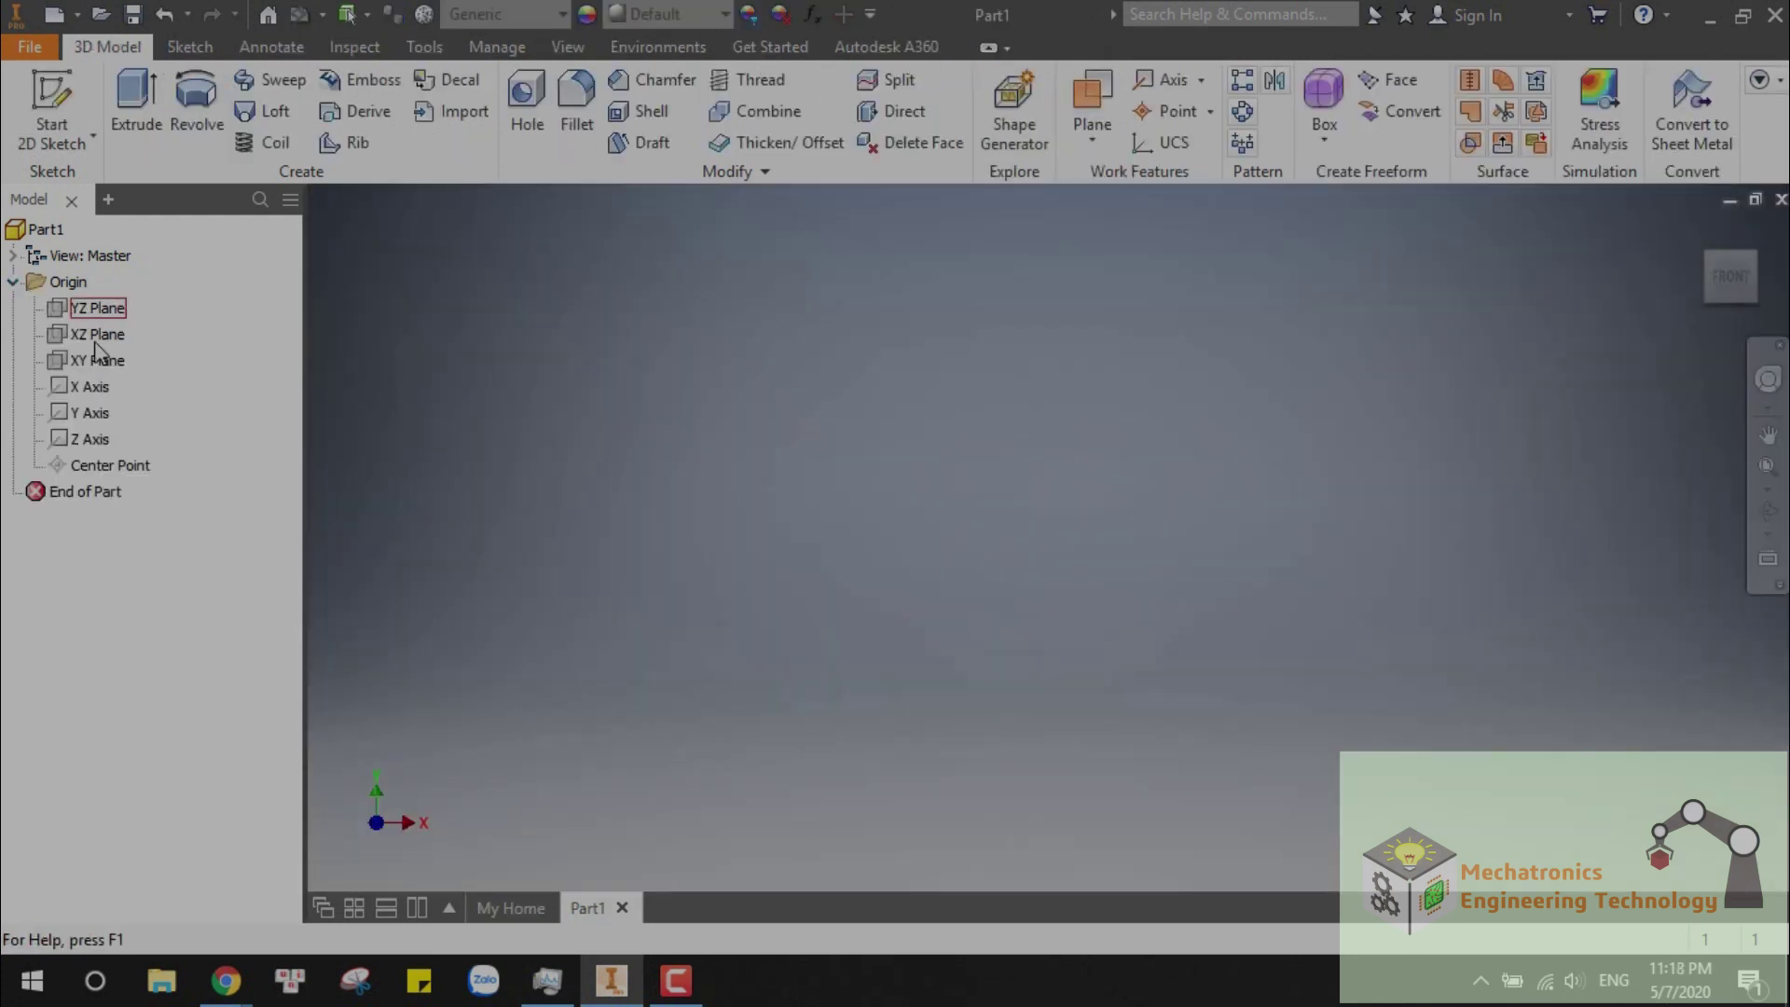
{"action": "left_click", "coordinate": [93, 363]}
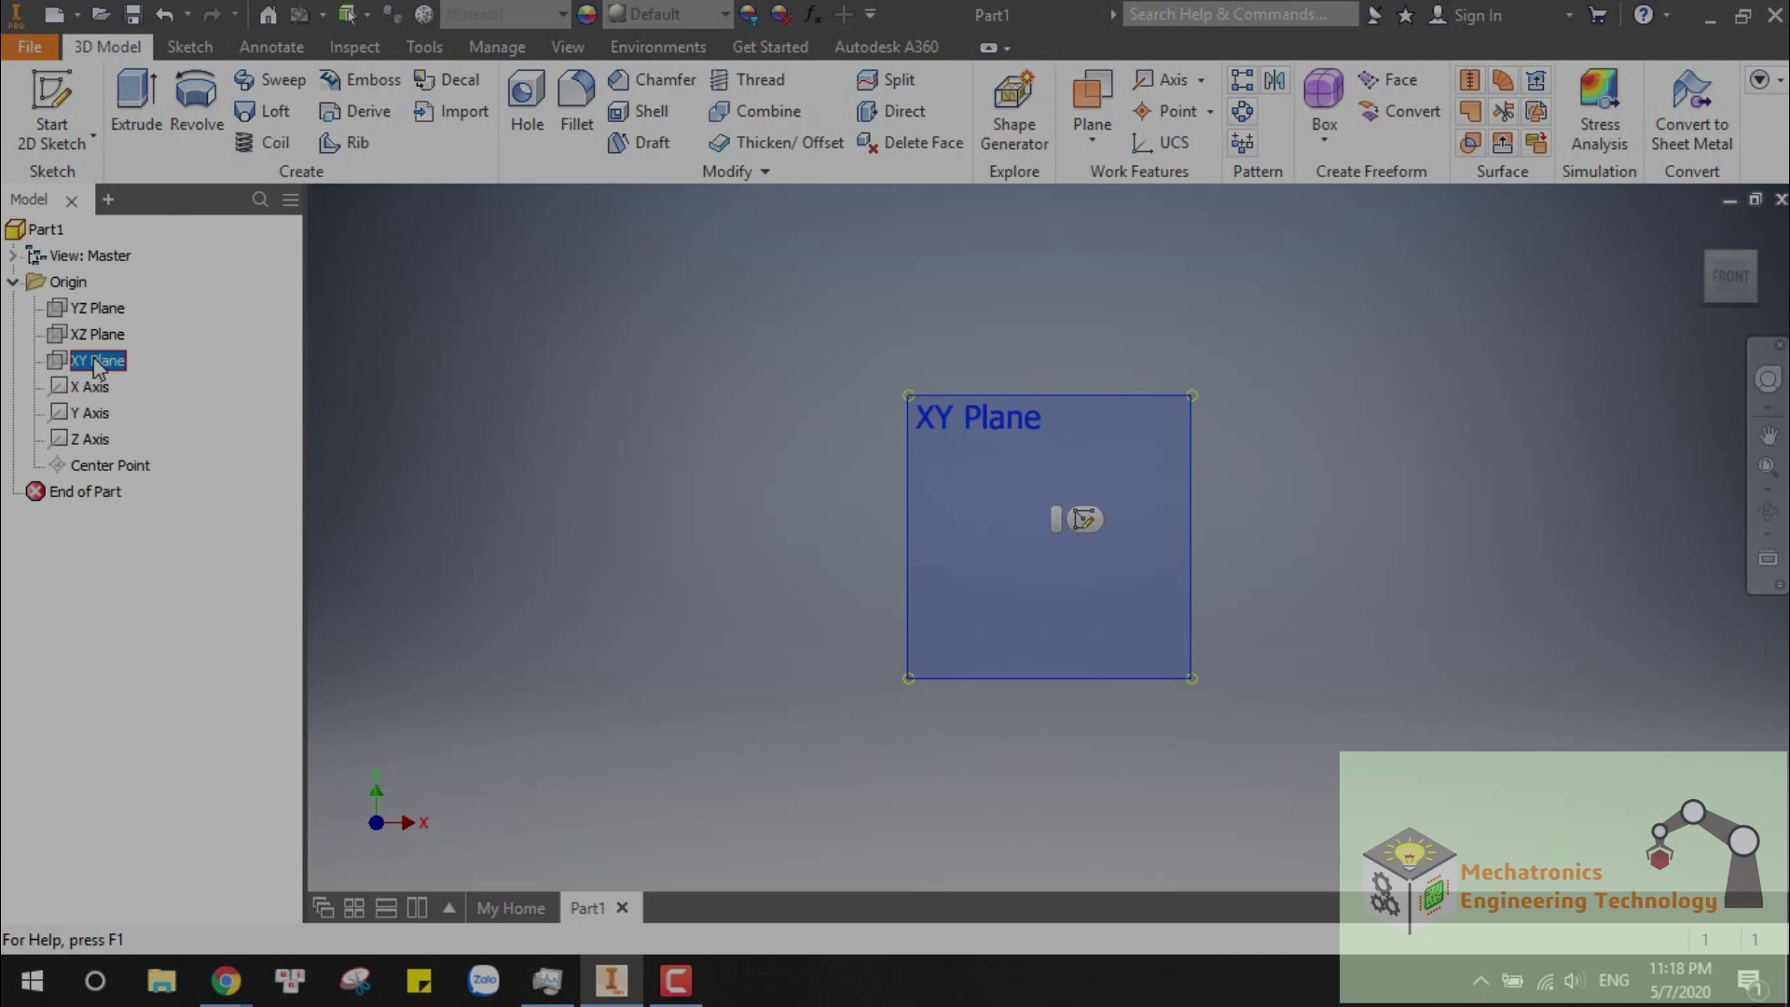
{"action": "right_click", "coordinate": [96, 366]}
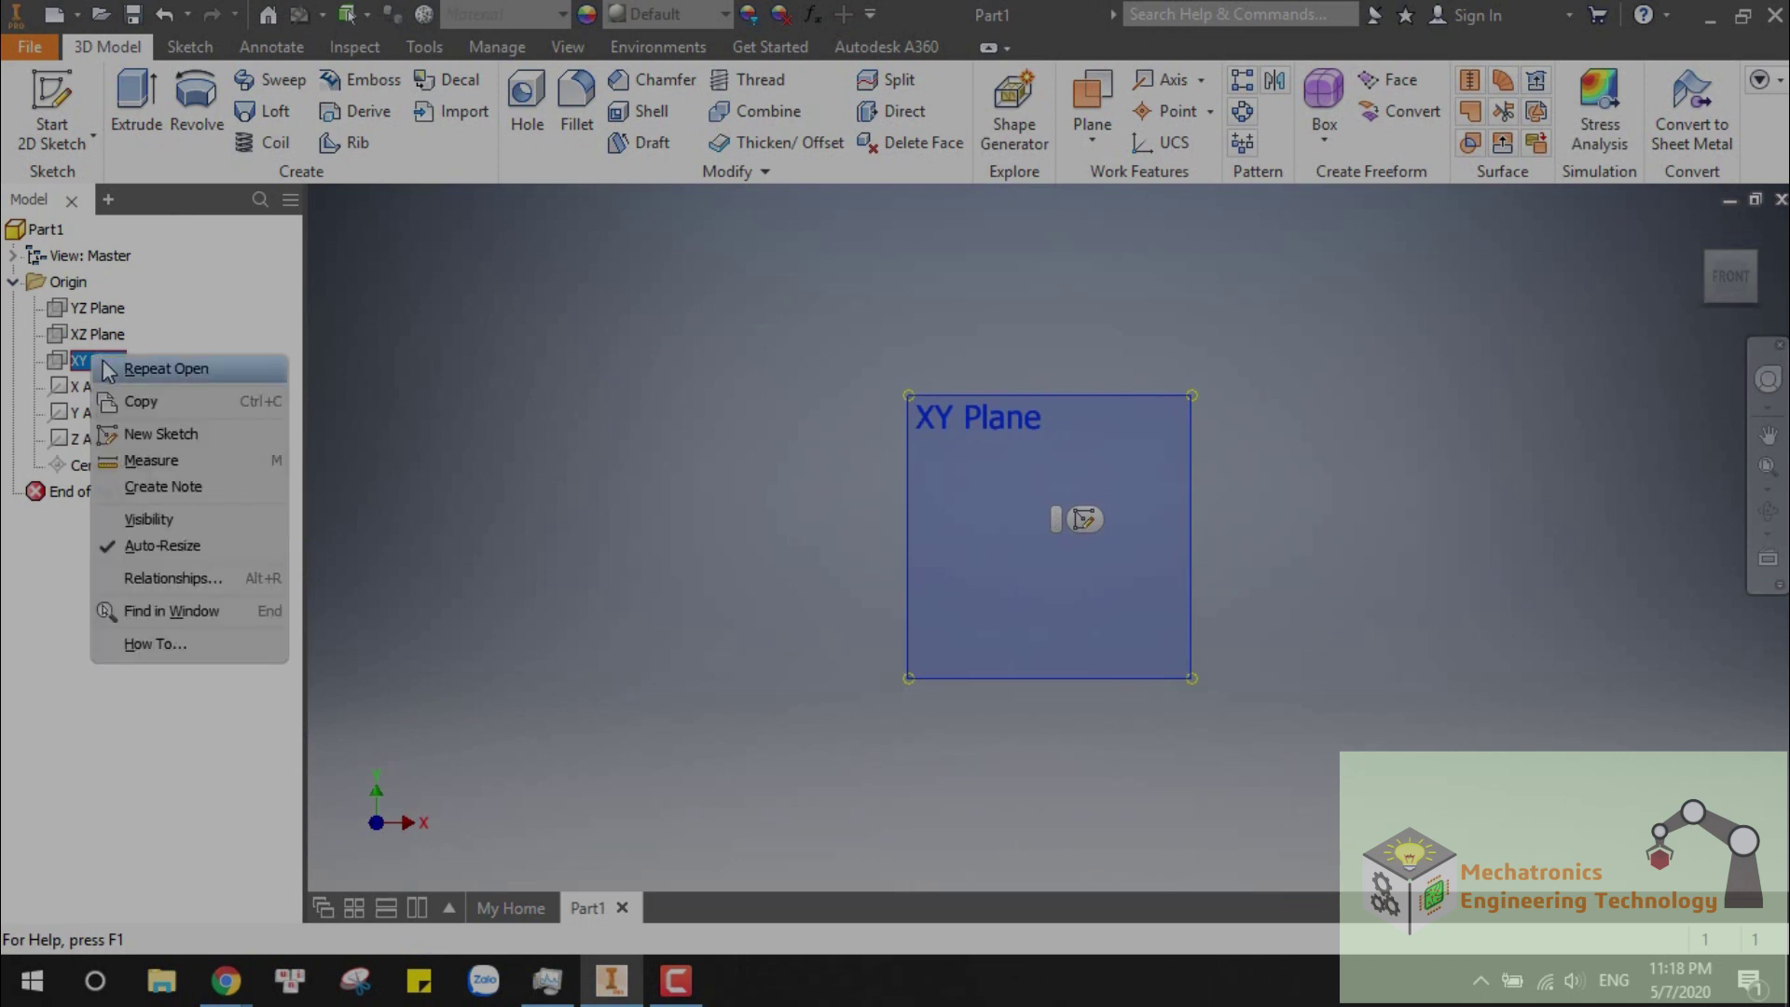
{"action": "left_click", "coordinate": [160, 434]}
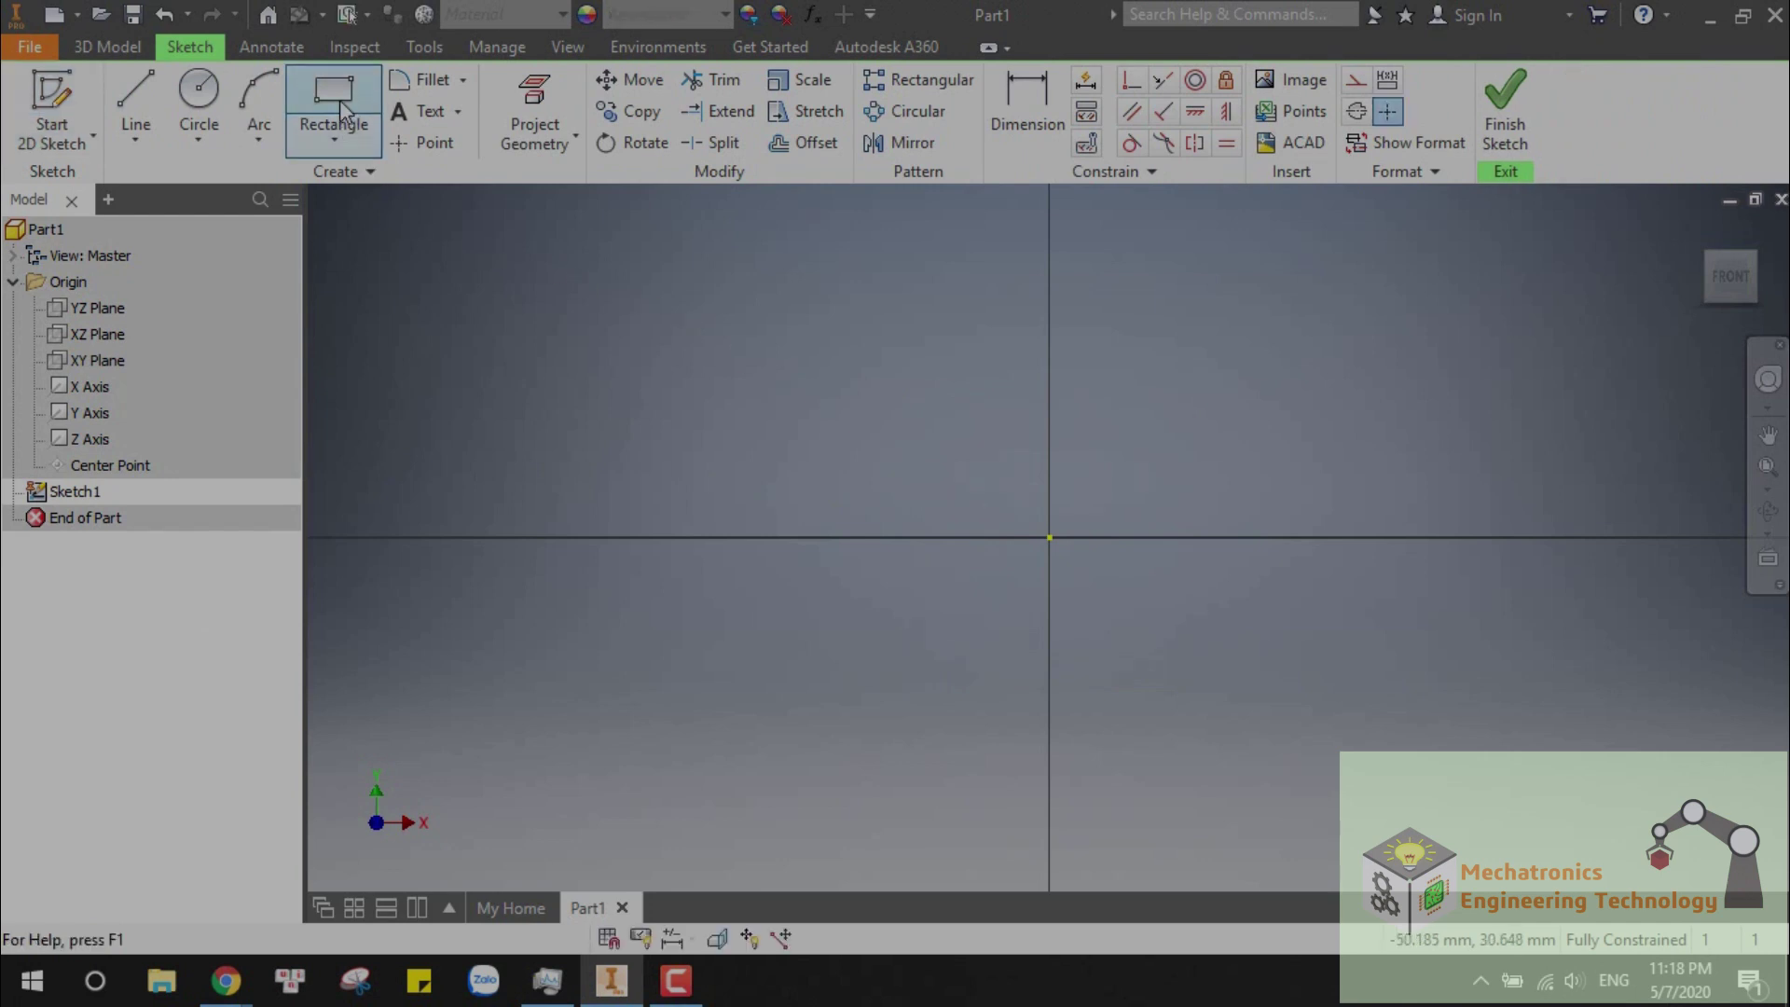
- Draw a two-point center rectangle centred on the origin, 40 mm wide and about 21 mm high
{"action": "left_click", "coordinate": [330, 140]}
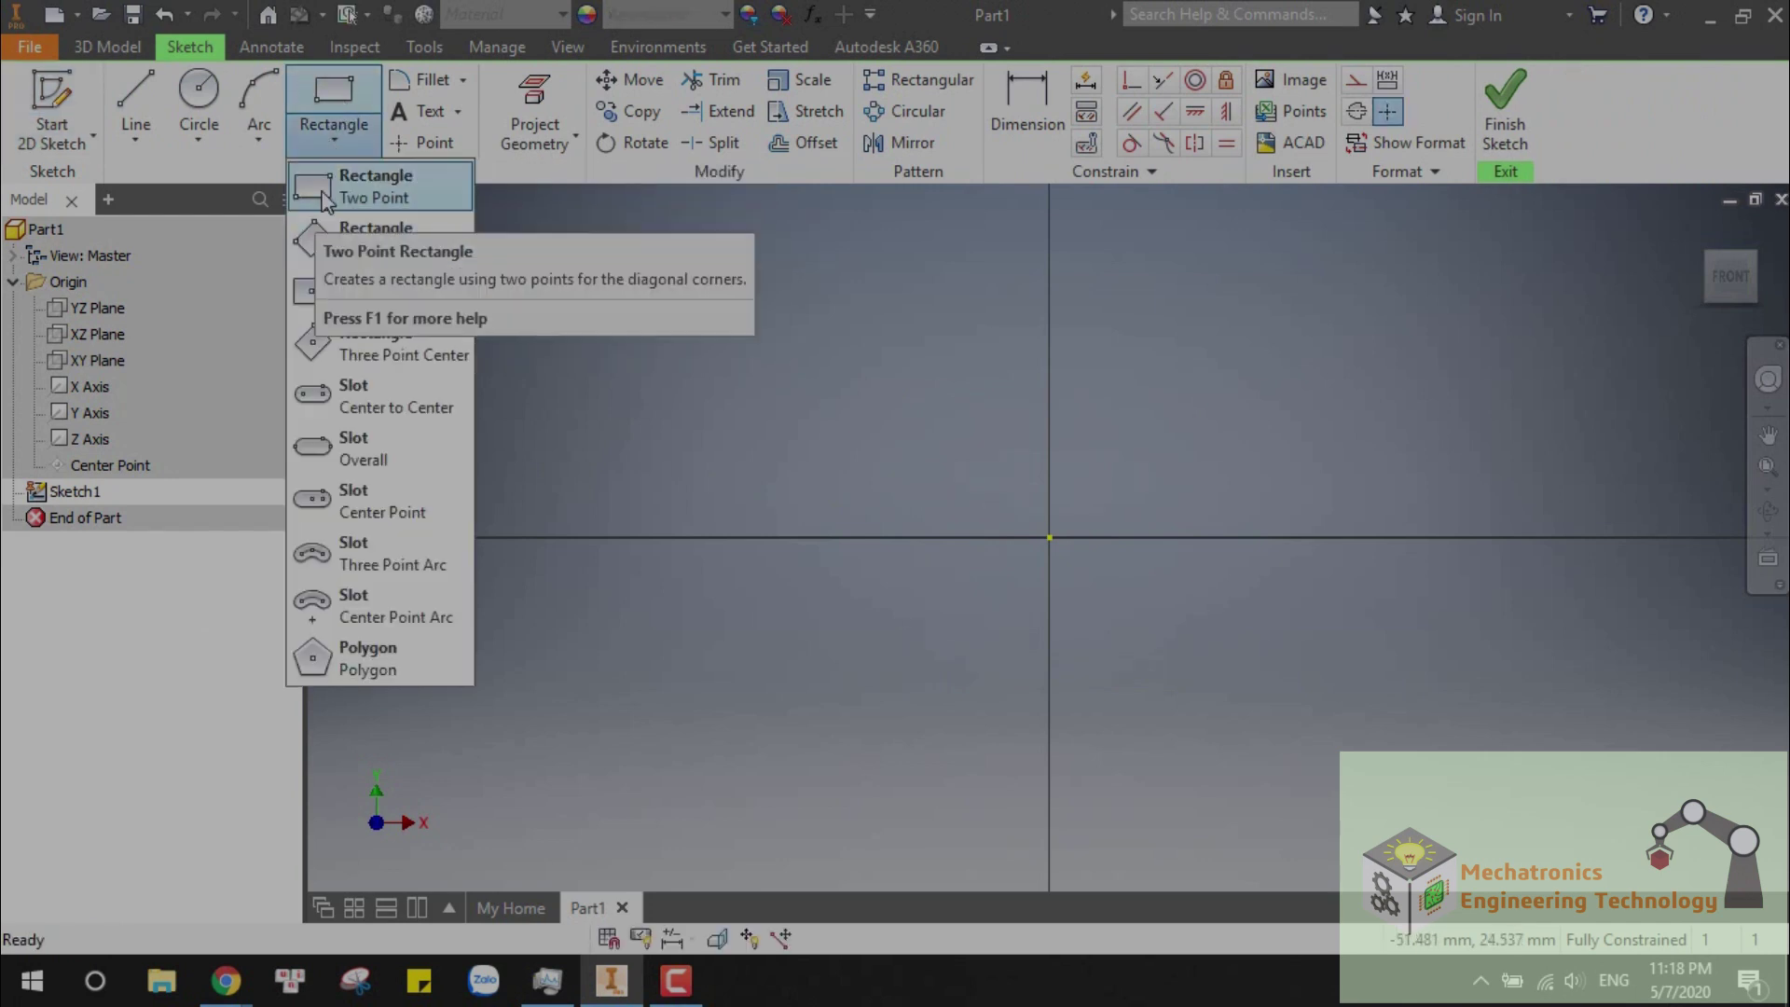
{"action": "left_click", "coordinate": [322, 289]}
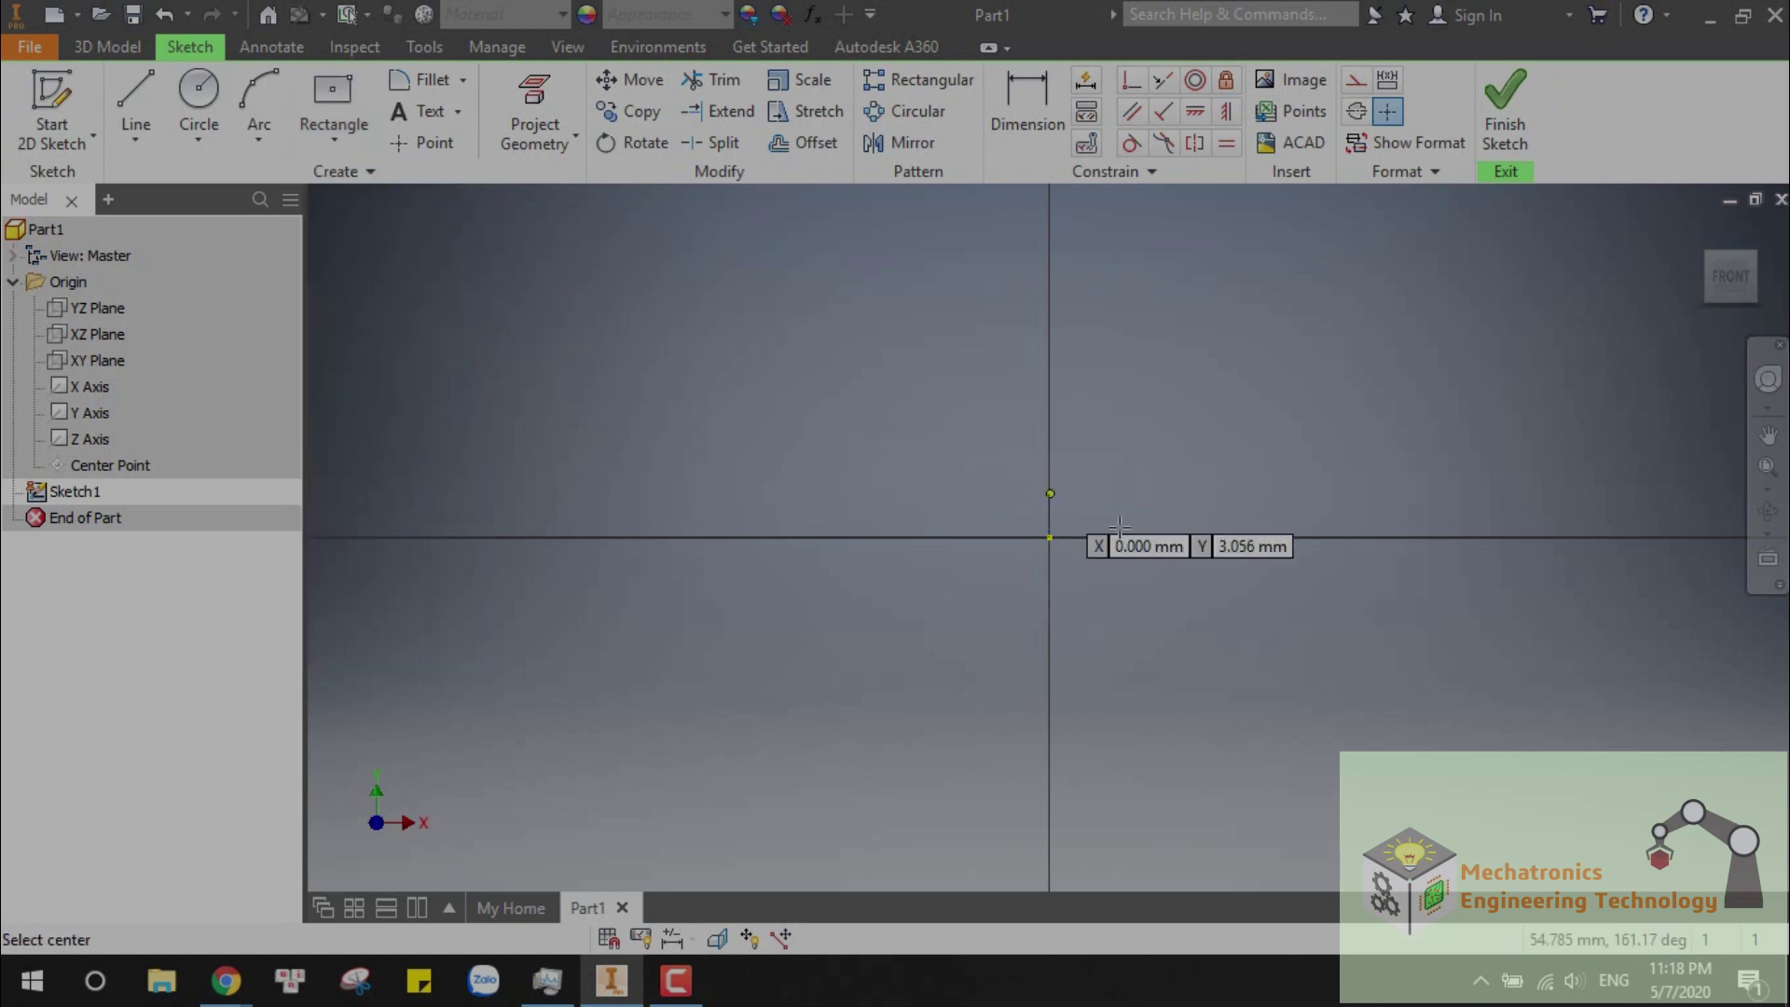
{"action": "left_click", "coordinate": [1050, 540]}
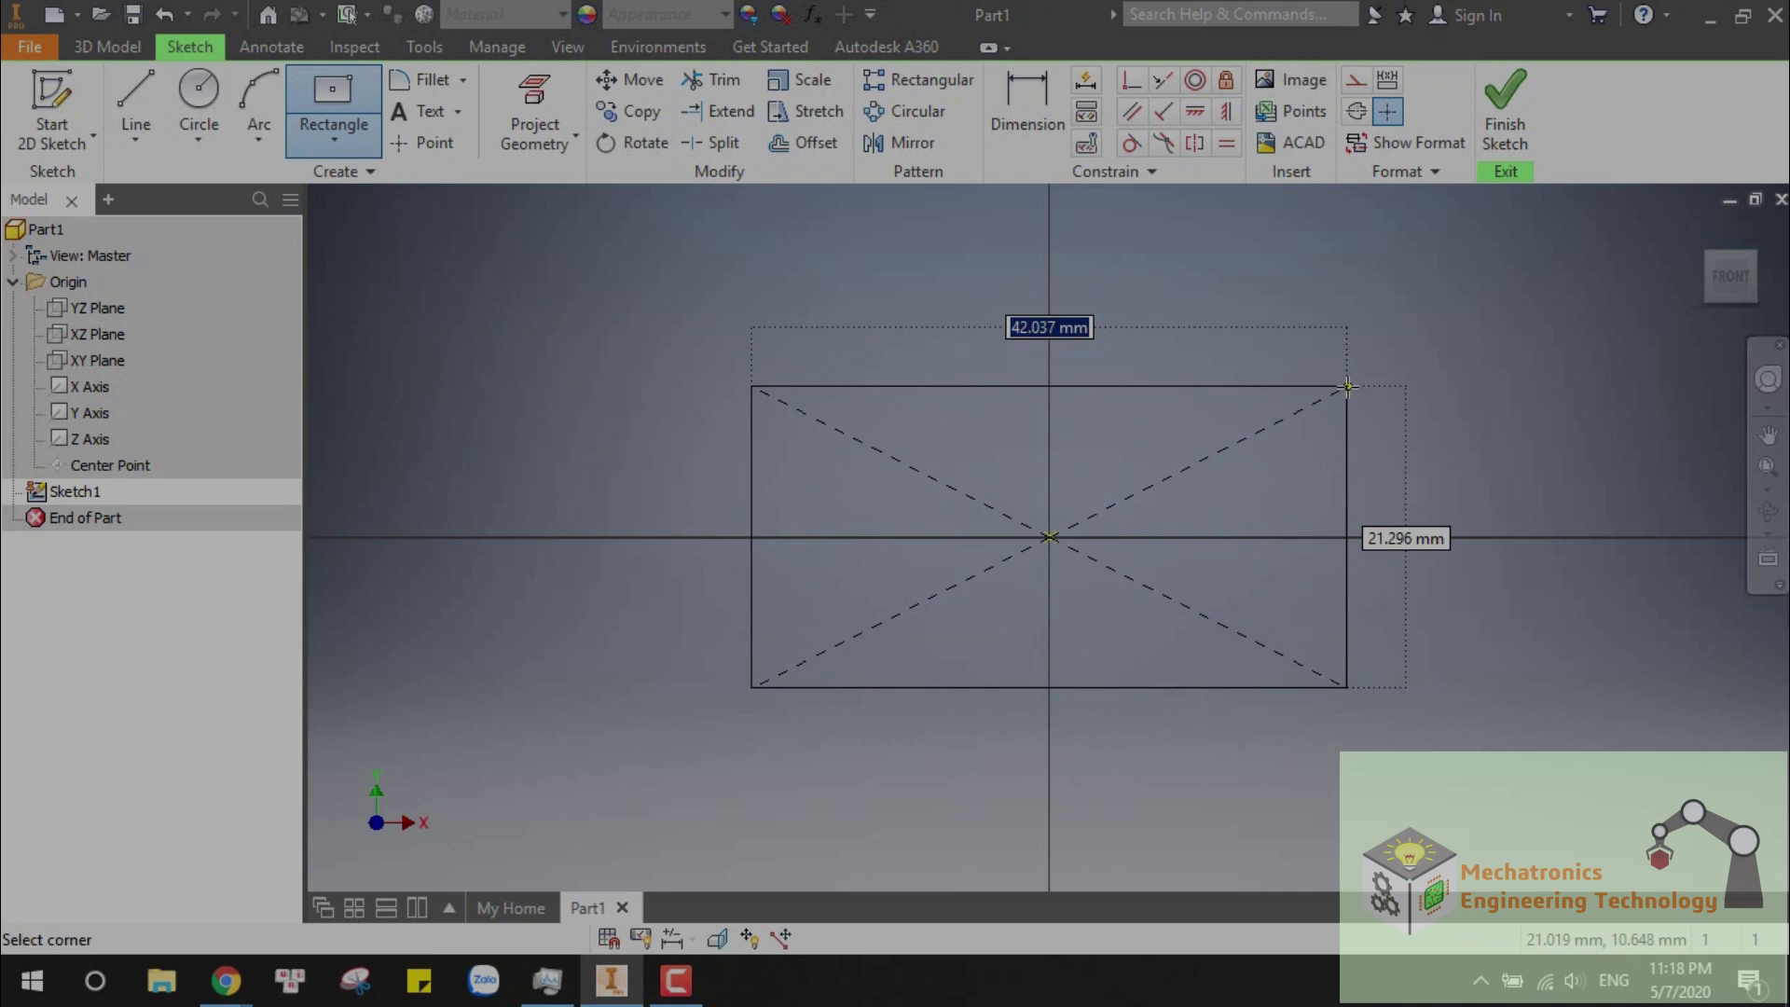
{"action": "type", "text": "40"}
{"action": "key", "text": "Tab"}
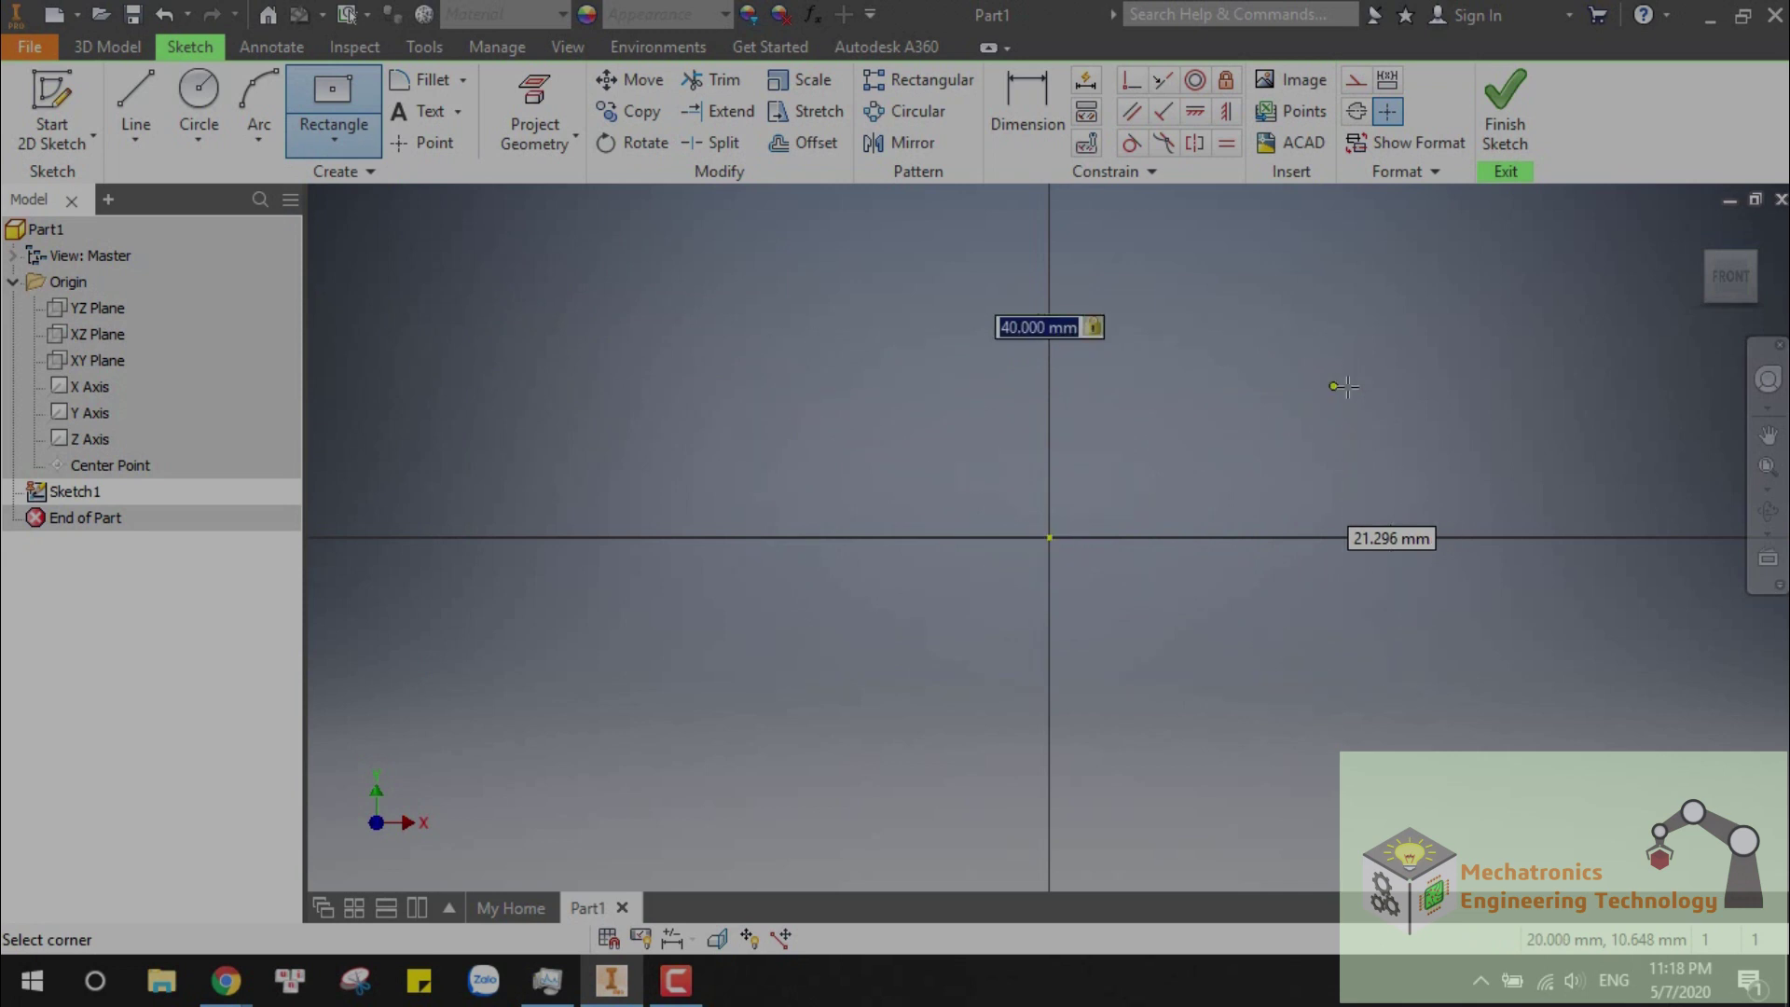
{"action": "left_click", "coordinate": [1347, 385]}
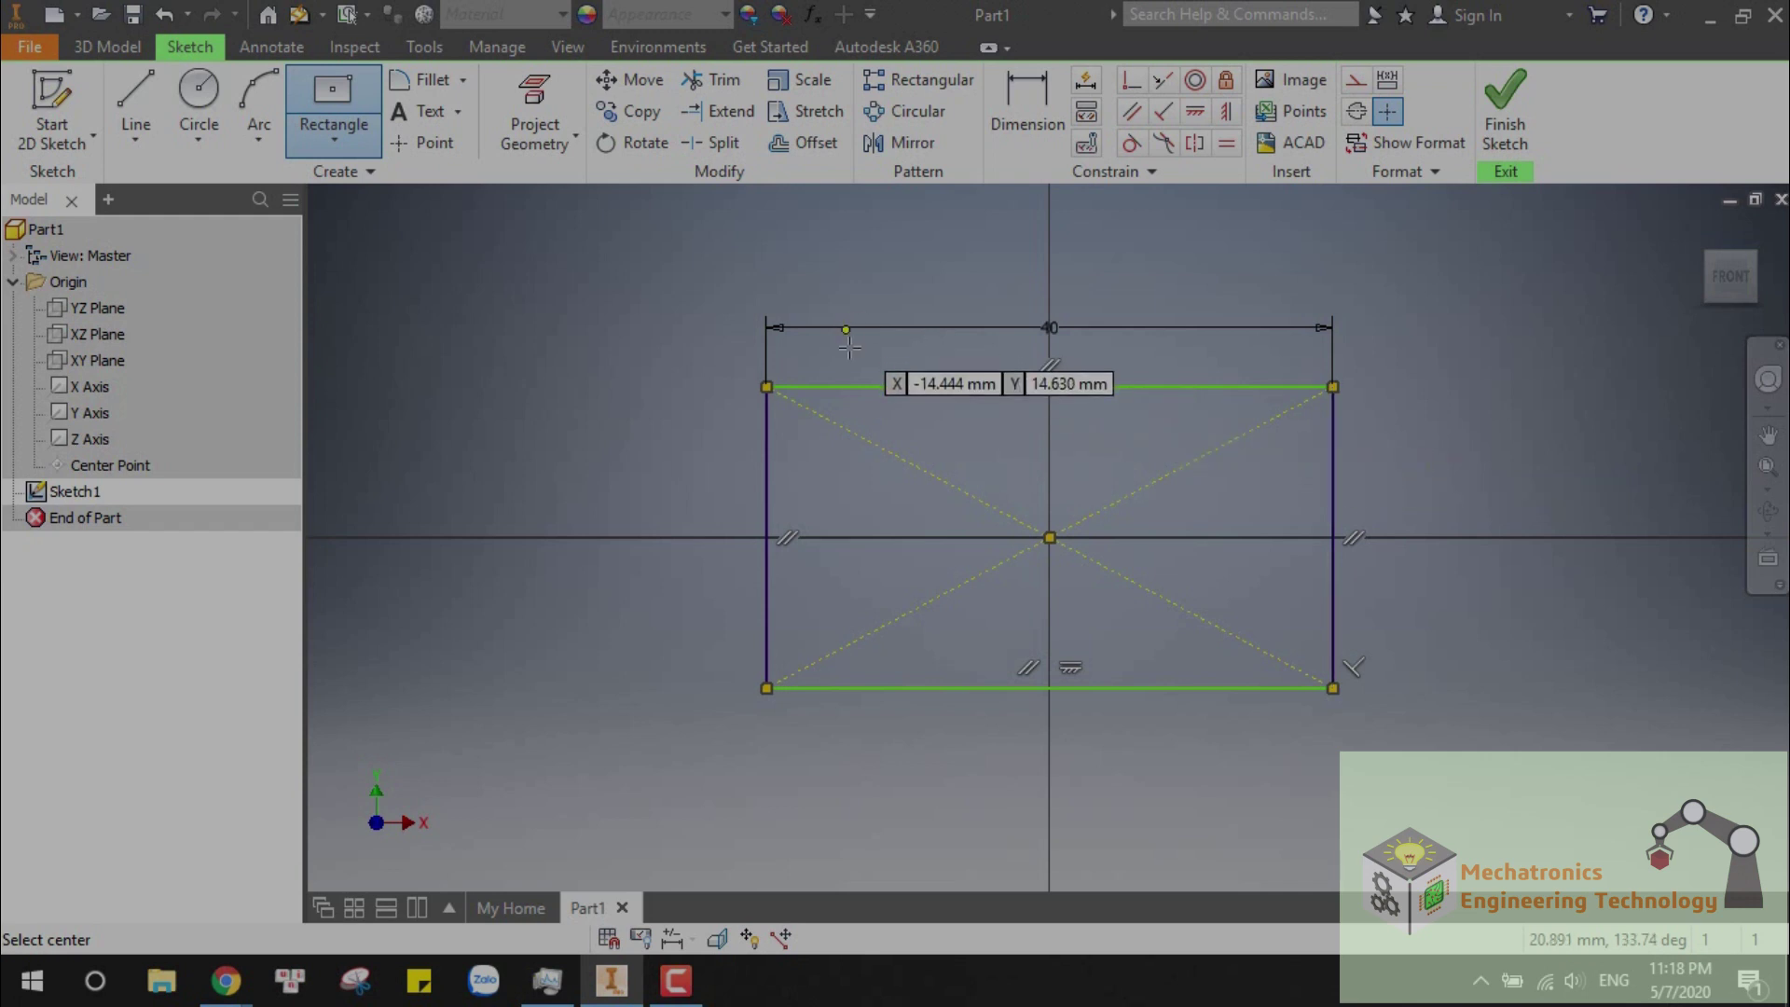
{"action": "key", "text": "Escape"}
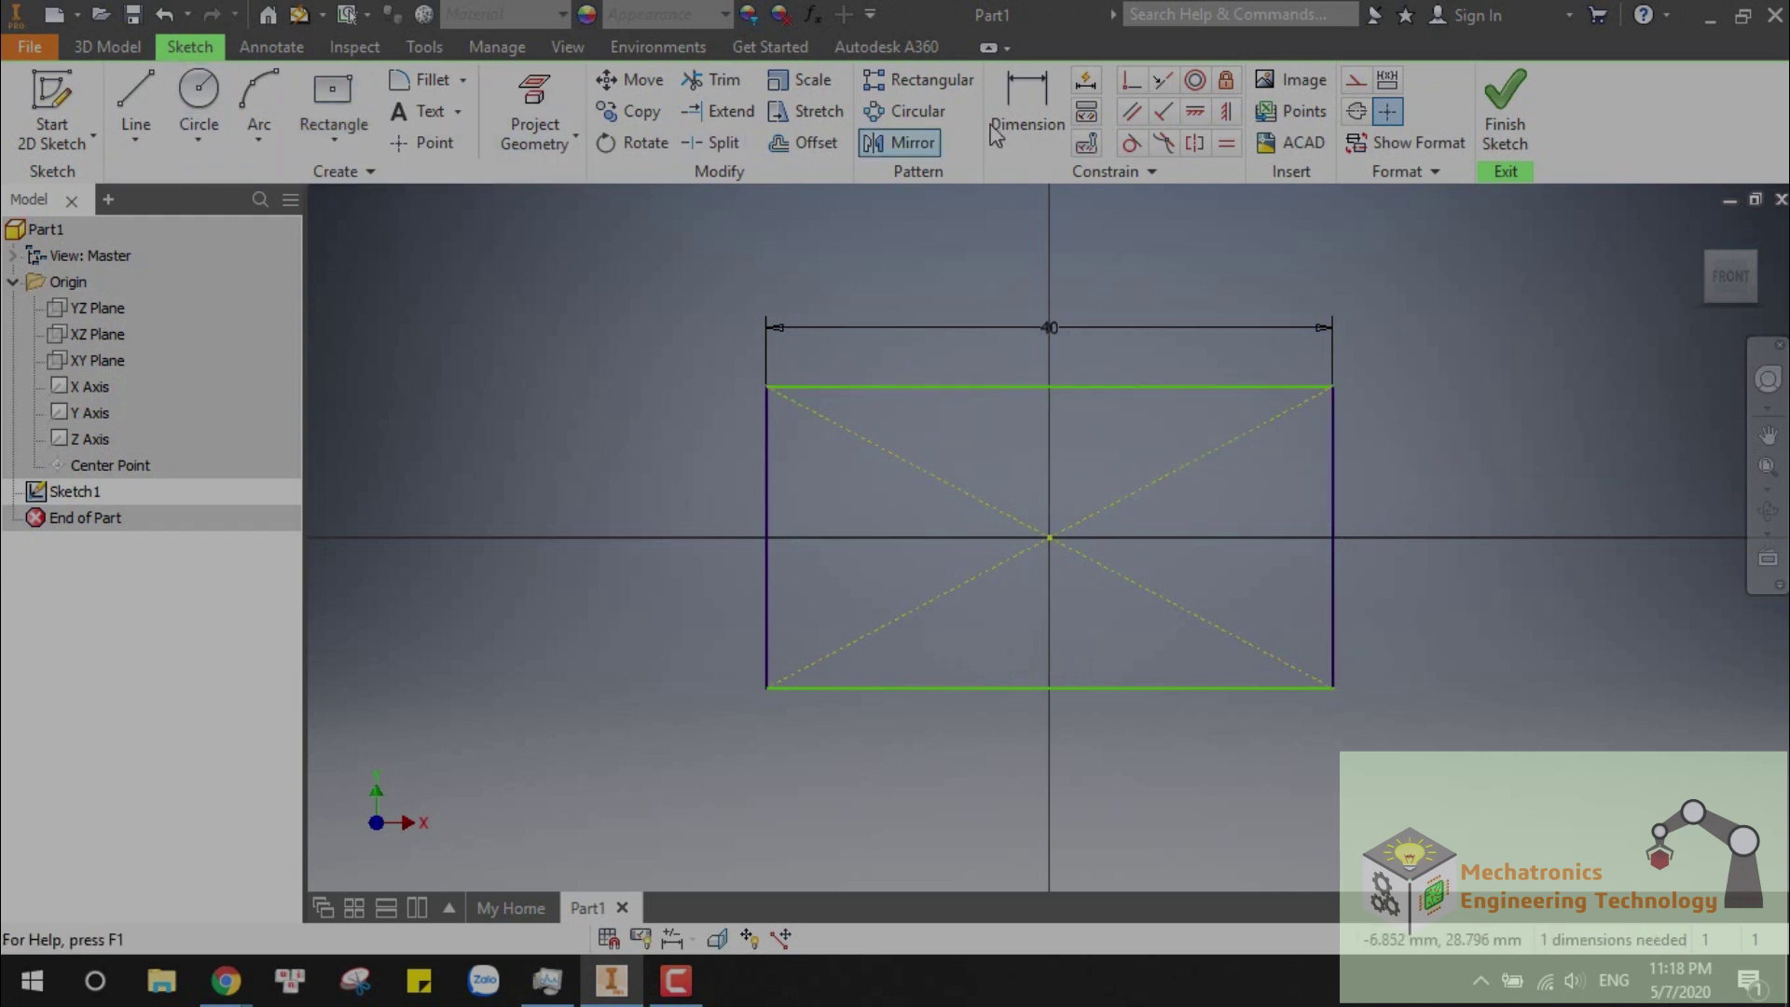
- Dimension the rectangle's height at 30 mm and finish the sketch
{"action": "left_click", "coordinate": [1028, 114]}
{"action": "left_click", "coordinate": [1335, 461]}
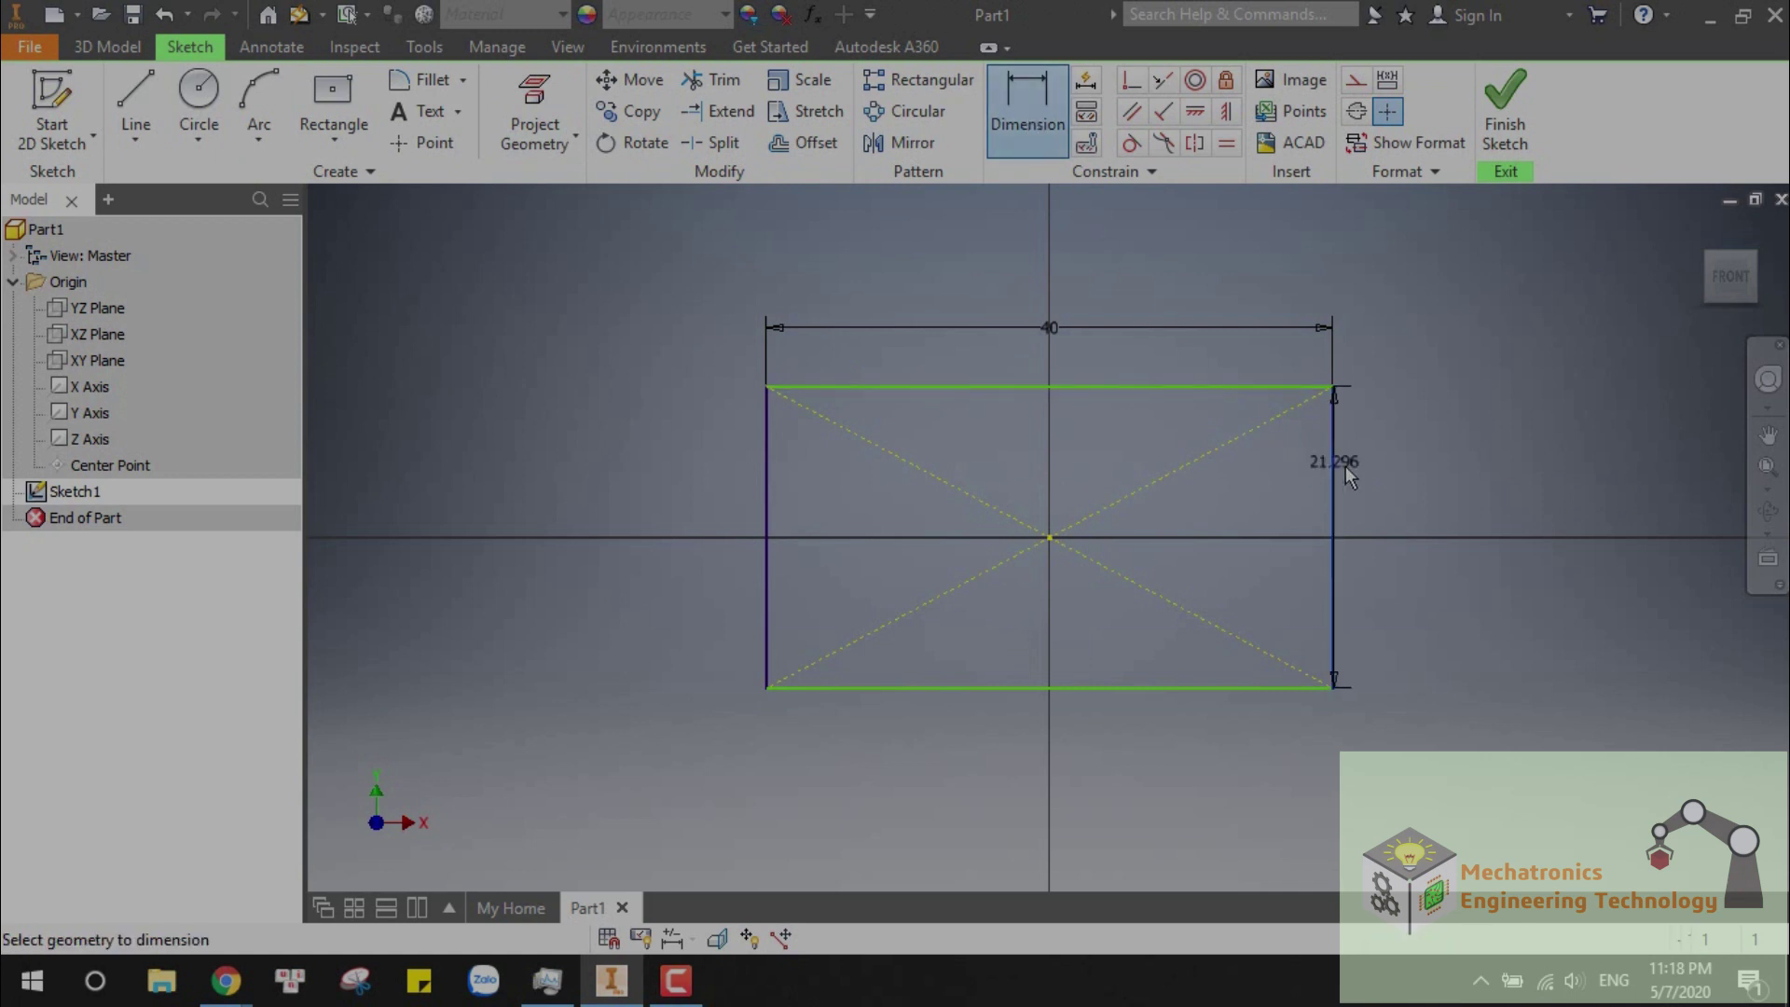
{"action": "left_click", "coordinate": [1461, 499]}
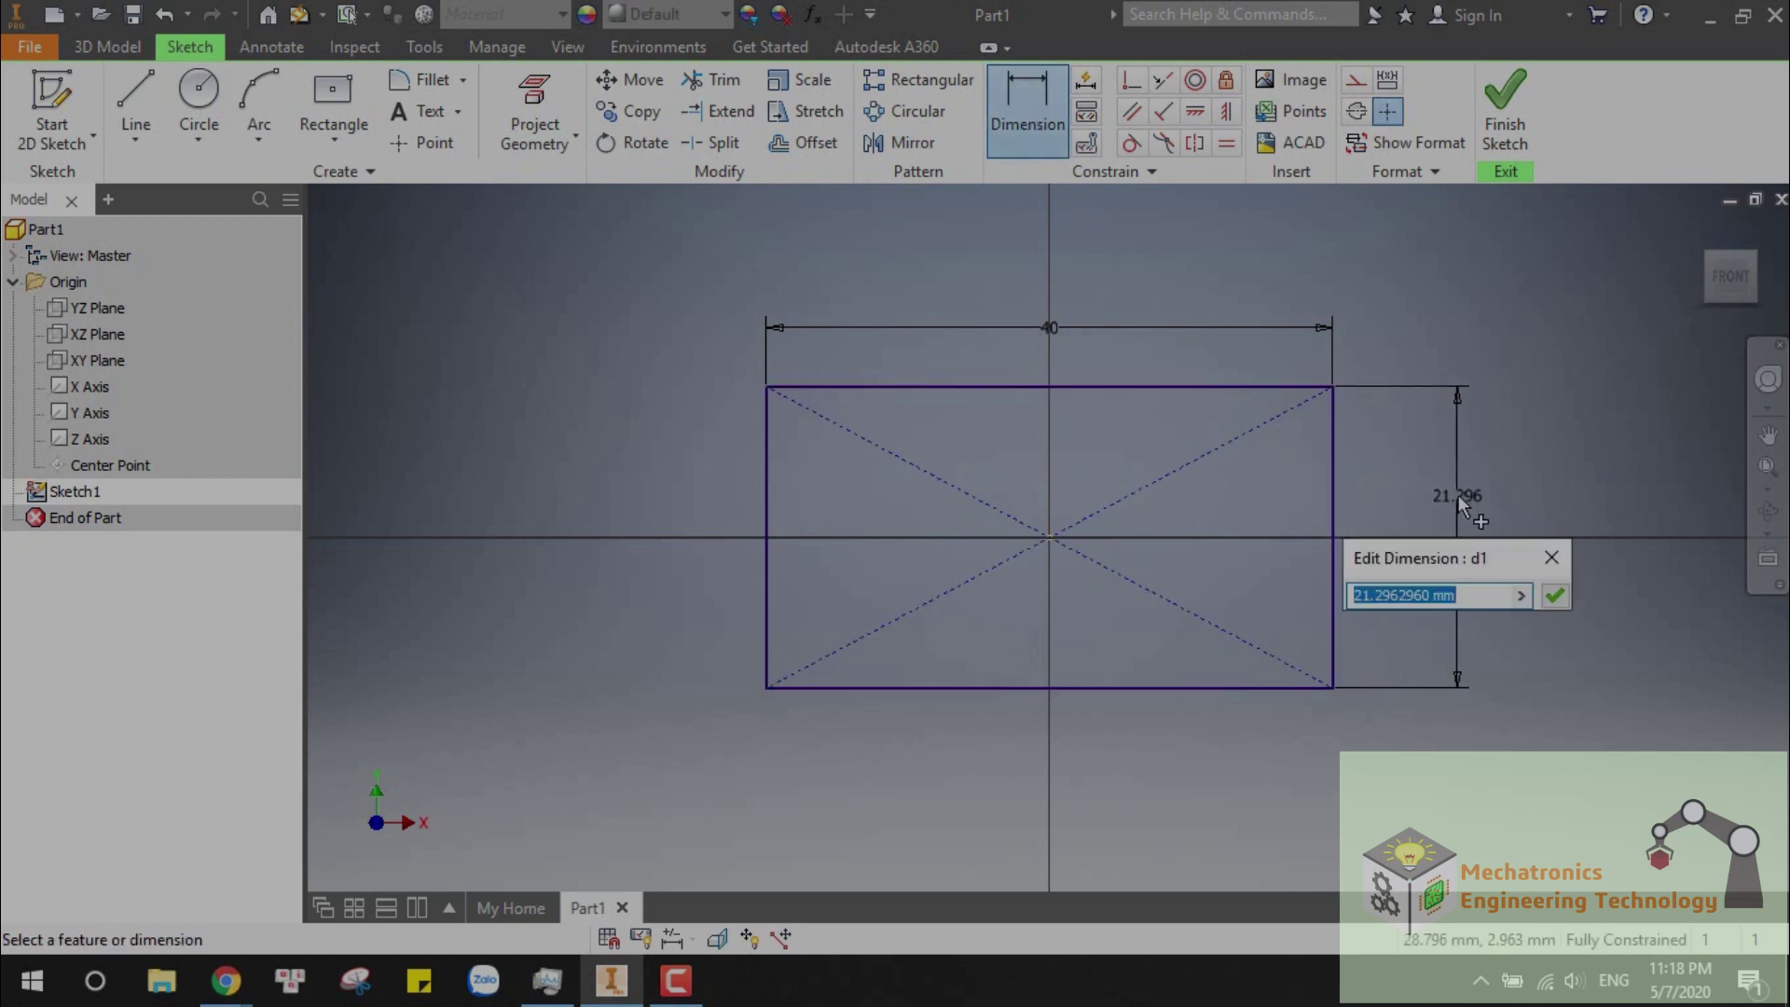
{"action": "type", "text": "30"}
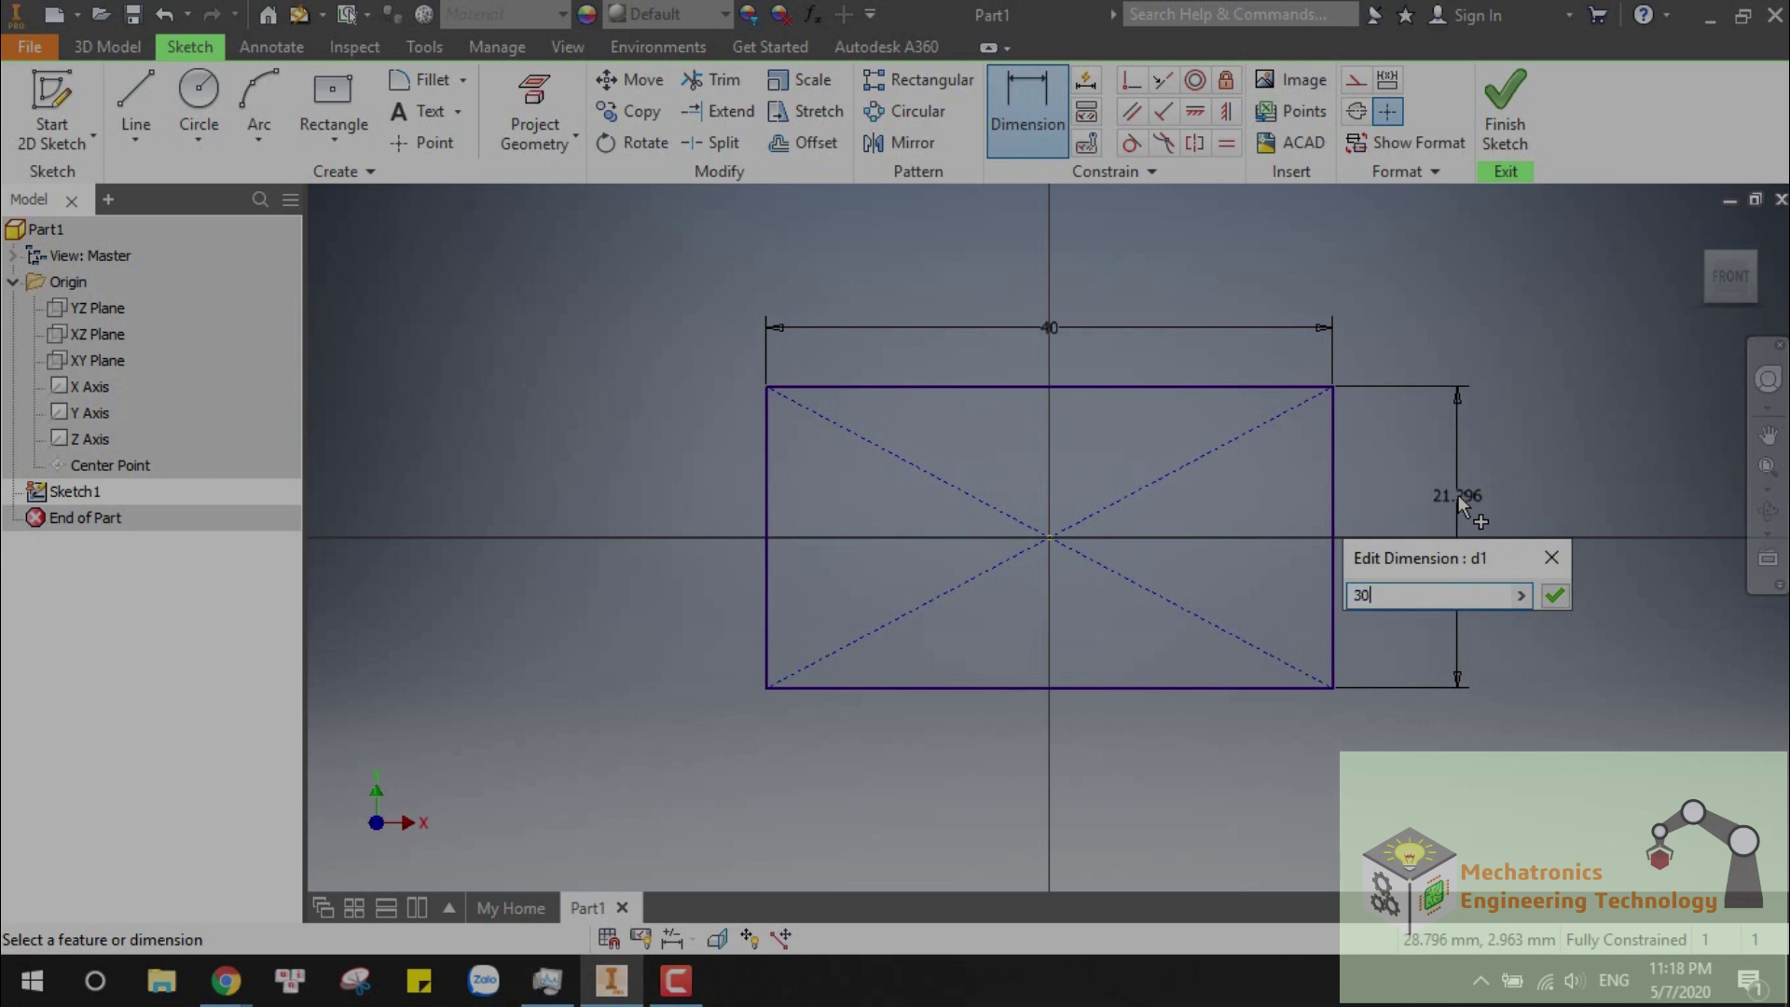
{"action": "key", "text": "Return"}
{"action": "scroll", "coordinate": [1395, 545], "scroll_direction": "down", "scroll_amount": 5}
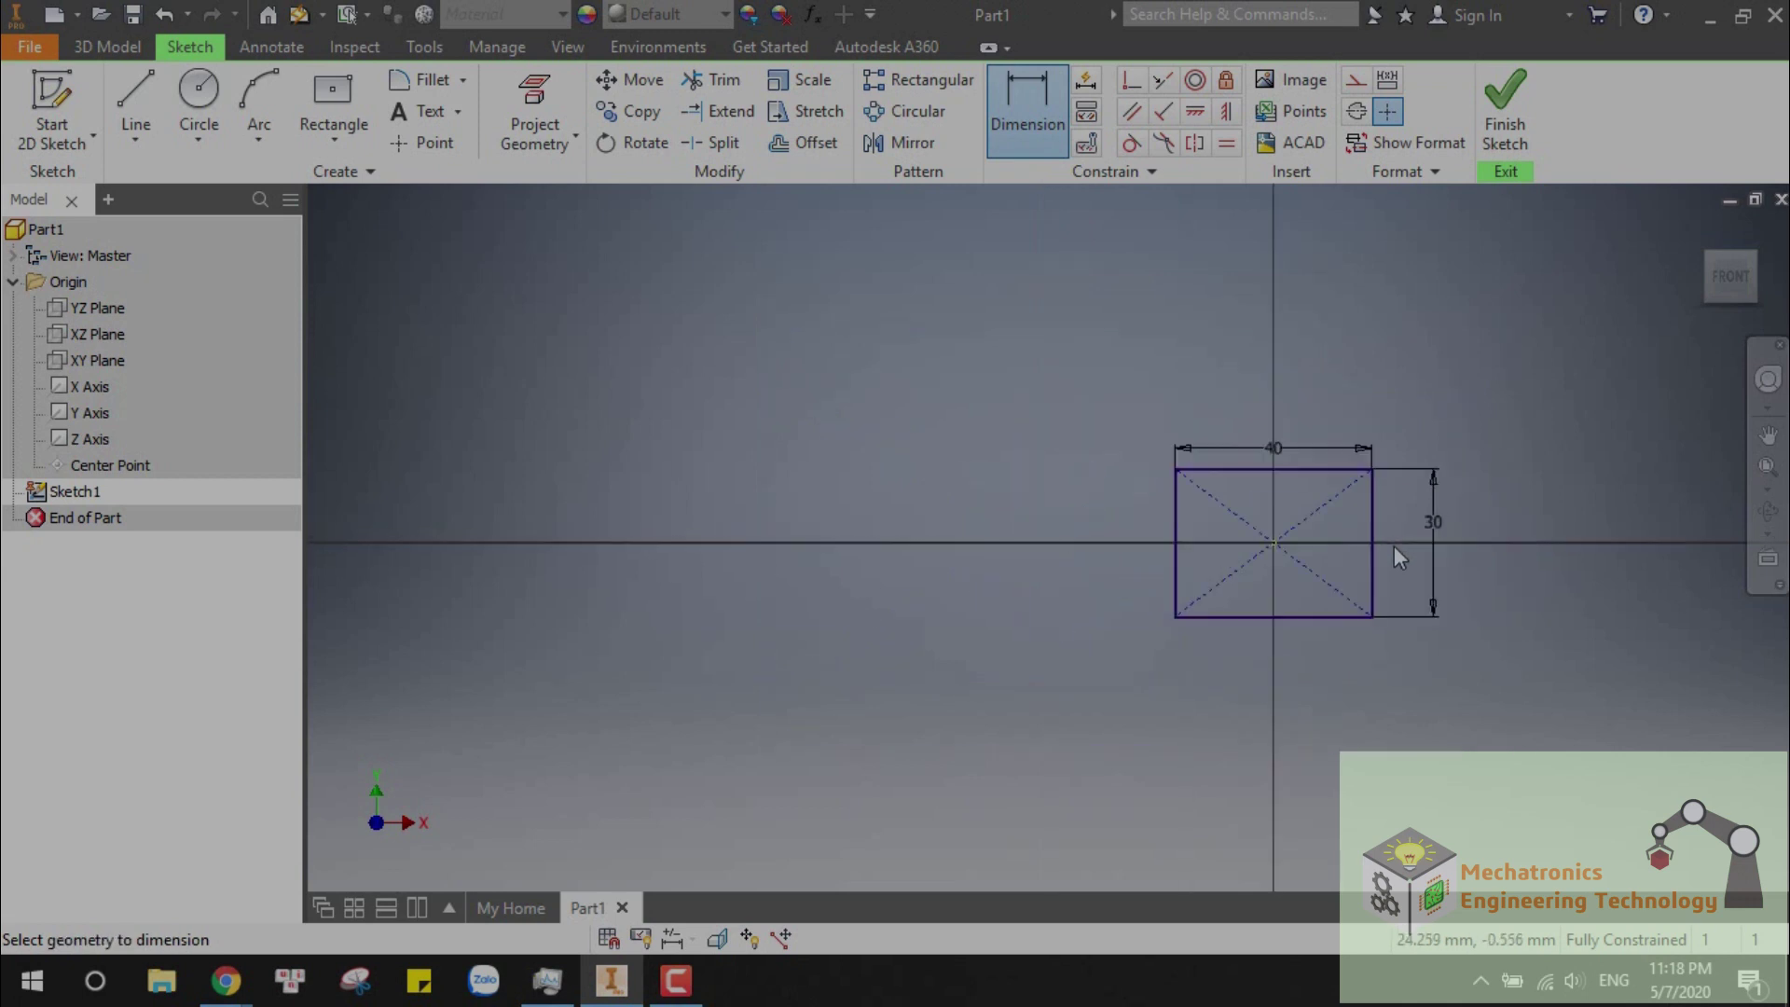
{"action": "key", "text": "Escape"}
{"action": "left_click", "coordinate": [1510, 120]}
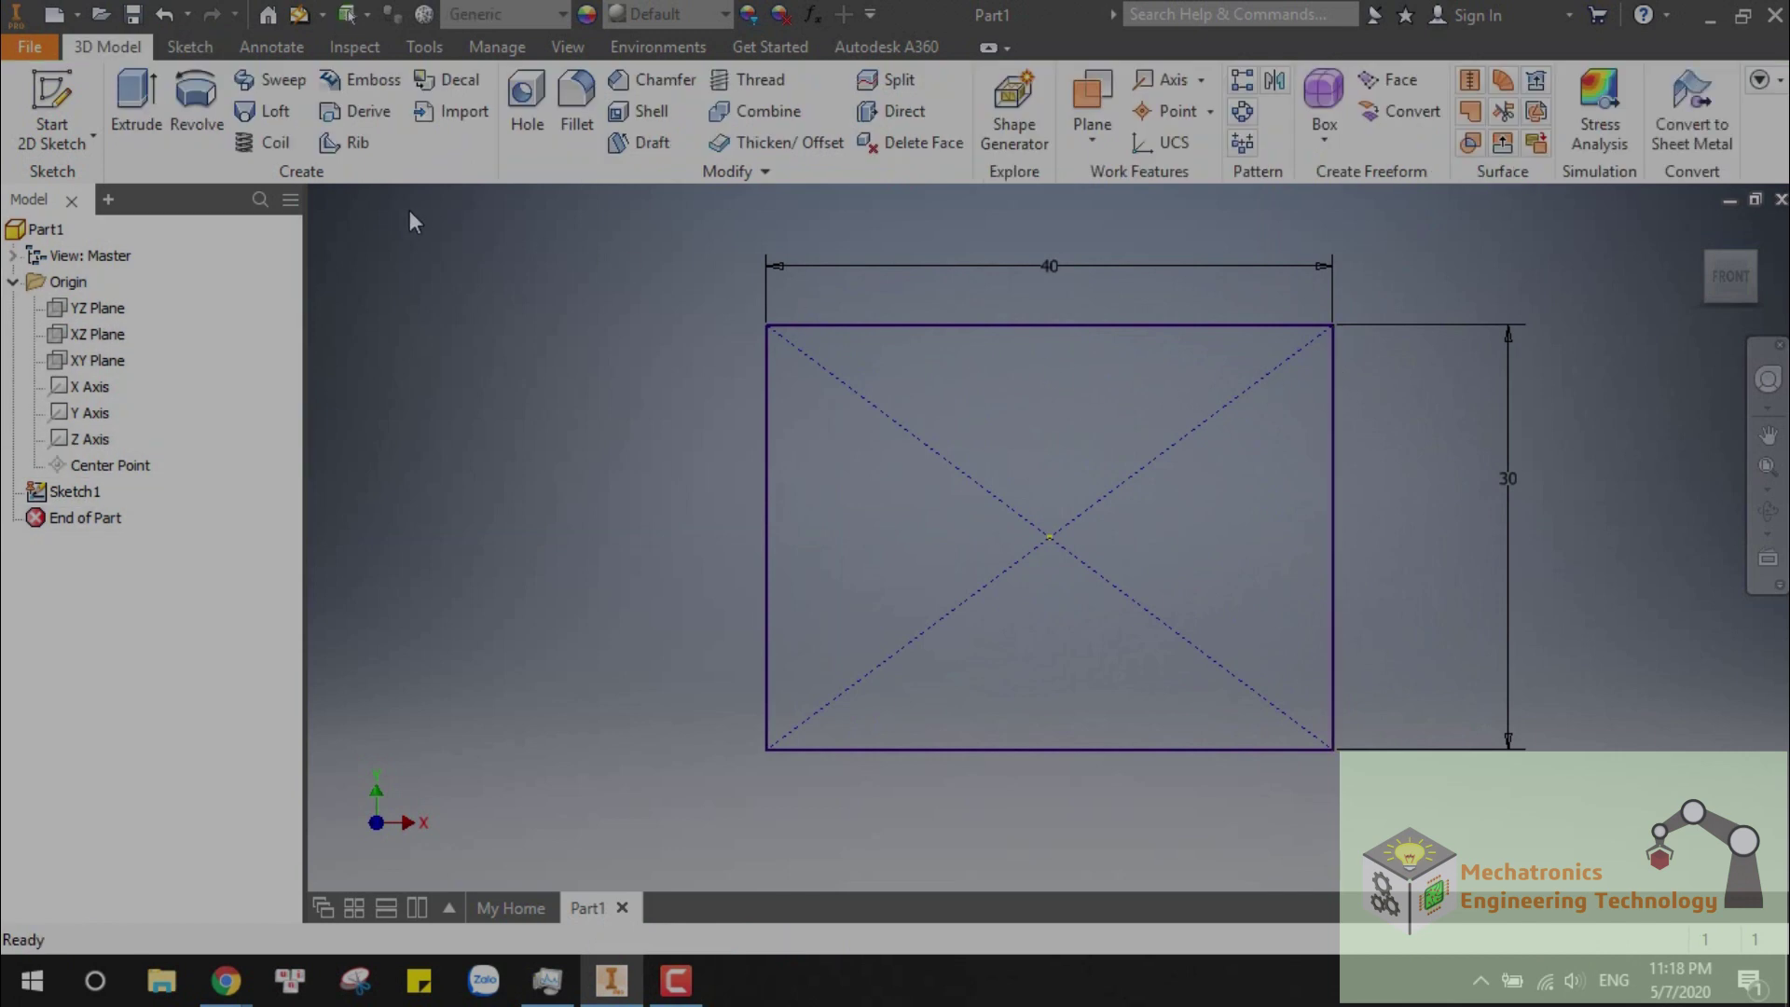
- Extrude the rectangle profile as a new solid over a distance of 10 mm
{"action": "left_click", "coordinate": [136, 103]}
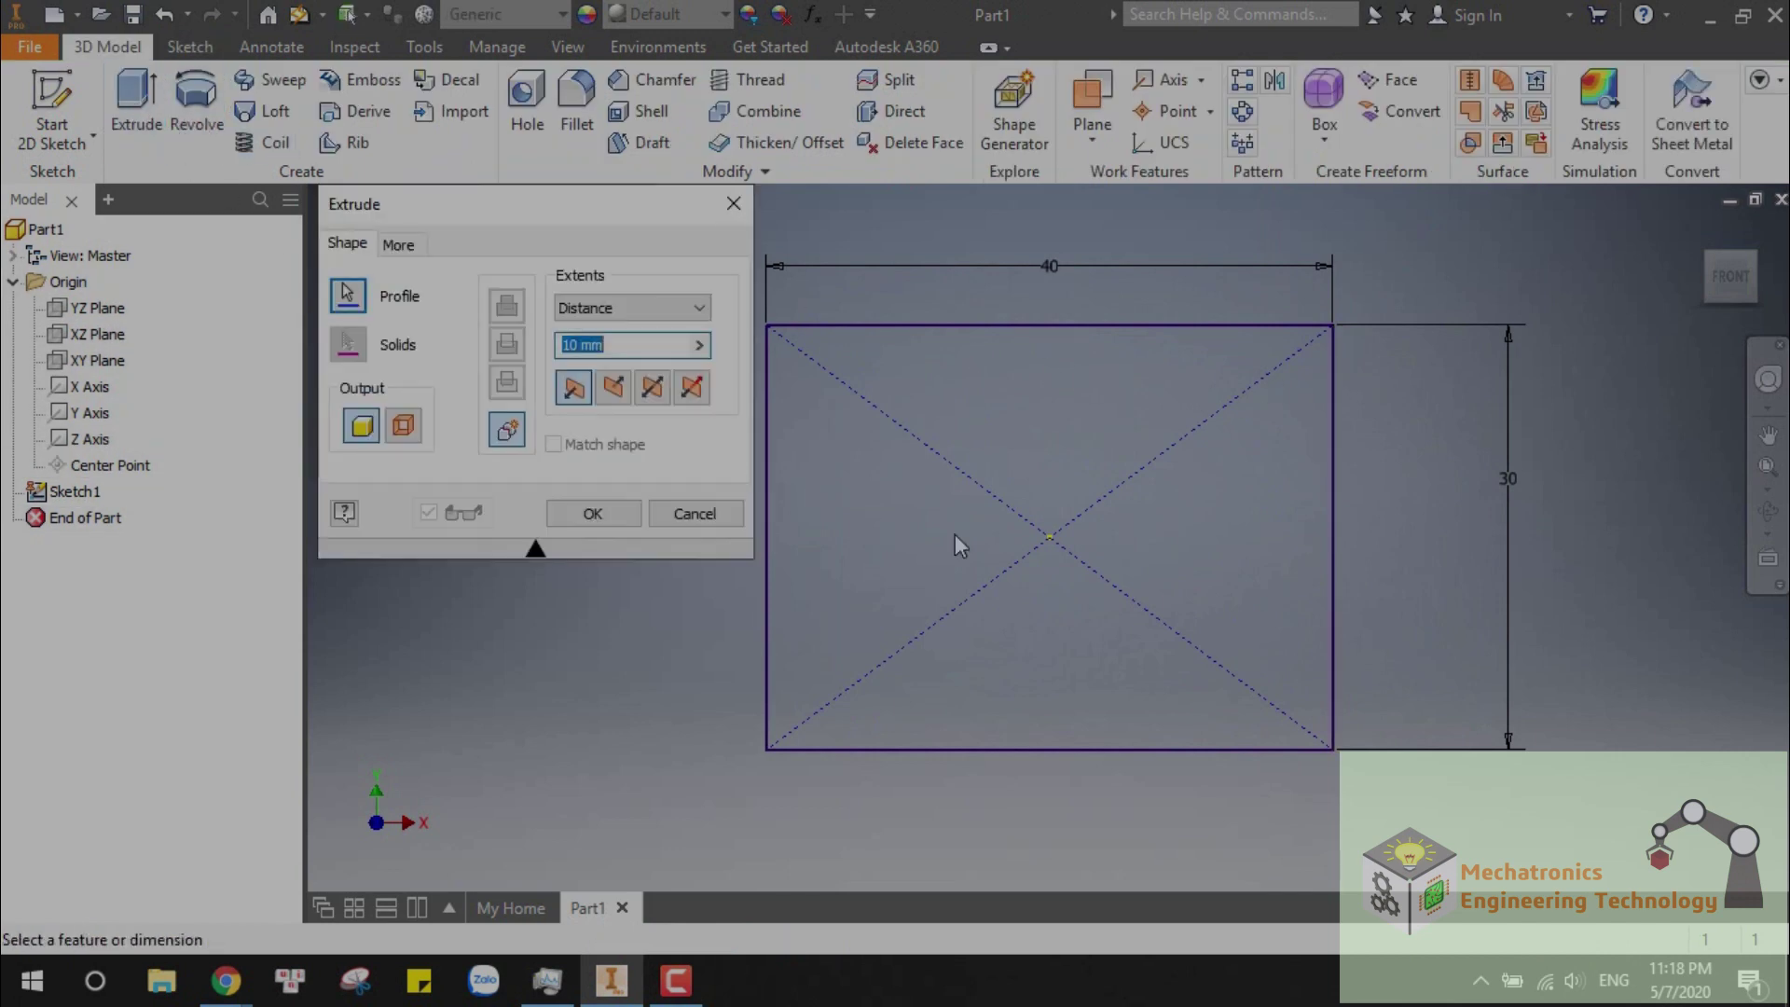
{"action": "left_click", "coordinate": [1074, 580]}
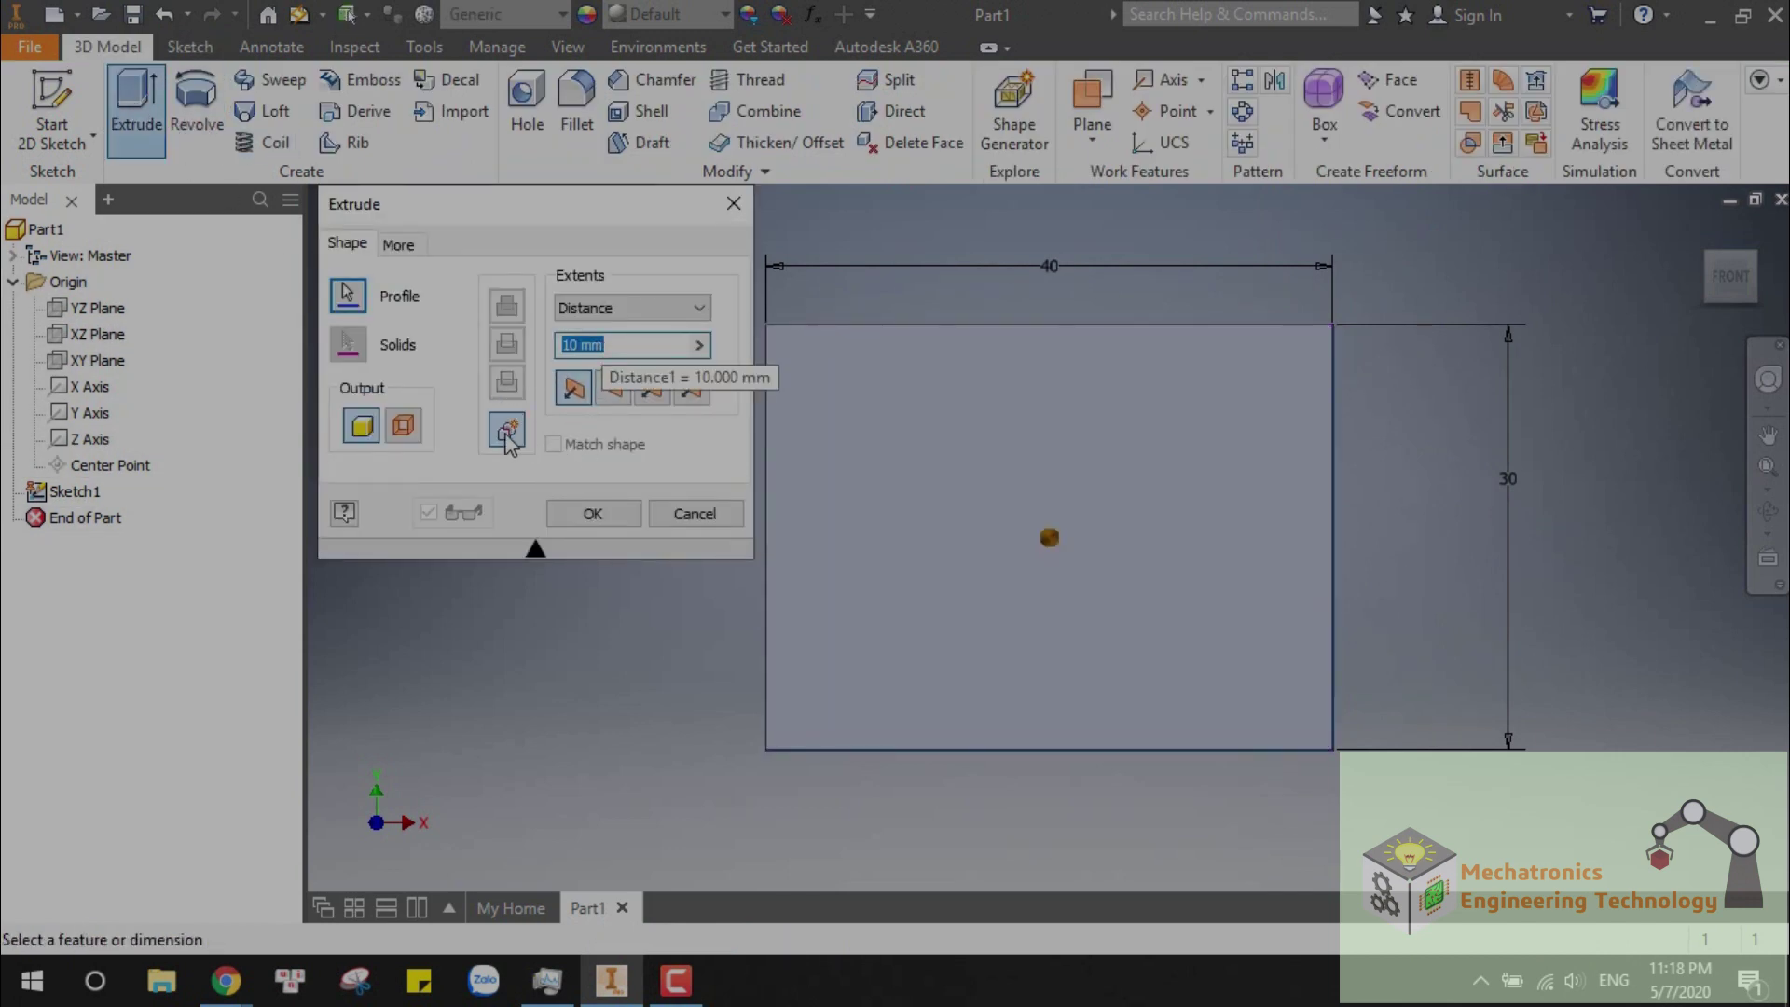
{"action": "left_click", "coordinate": [575, 395]}
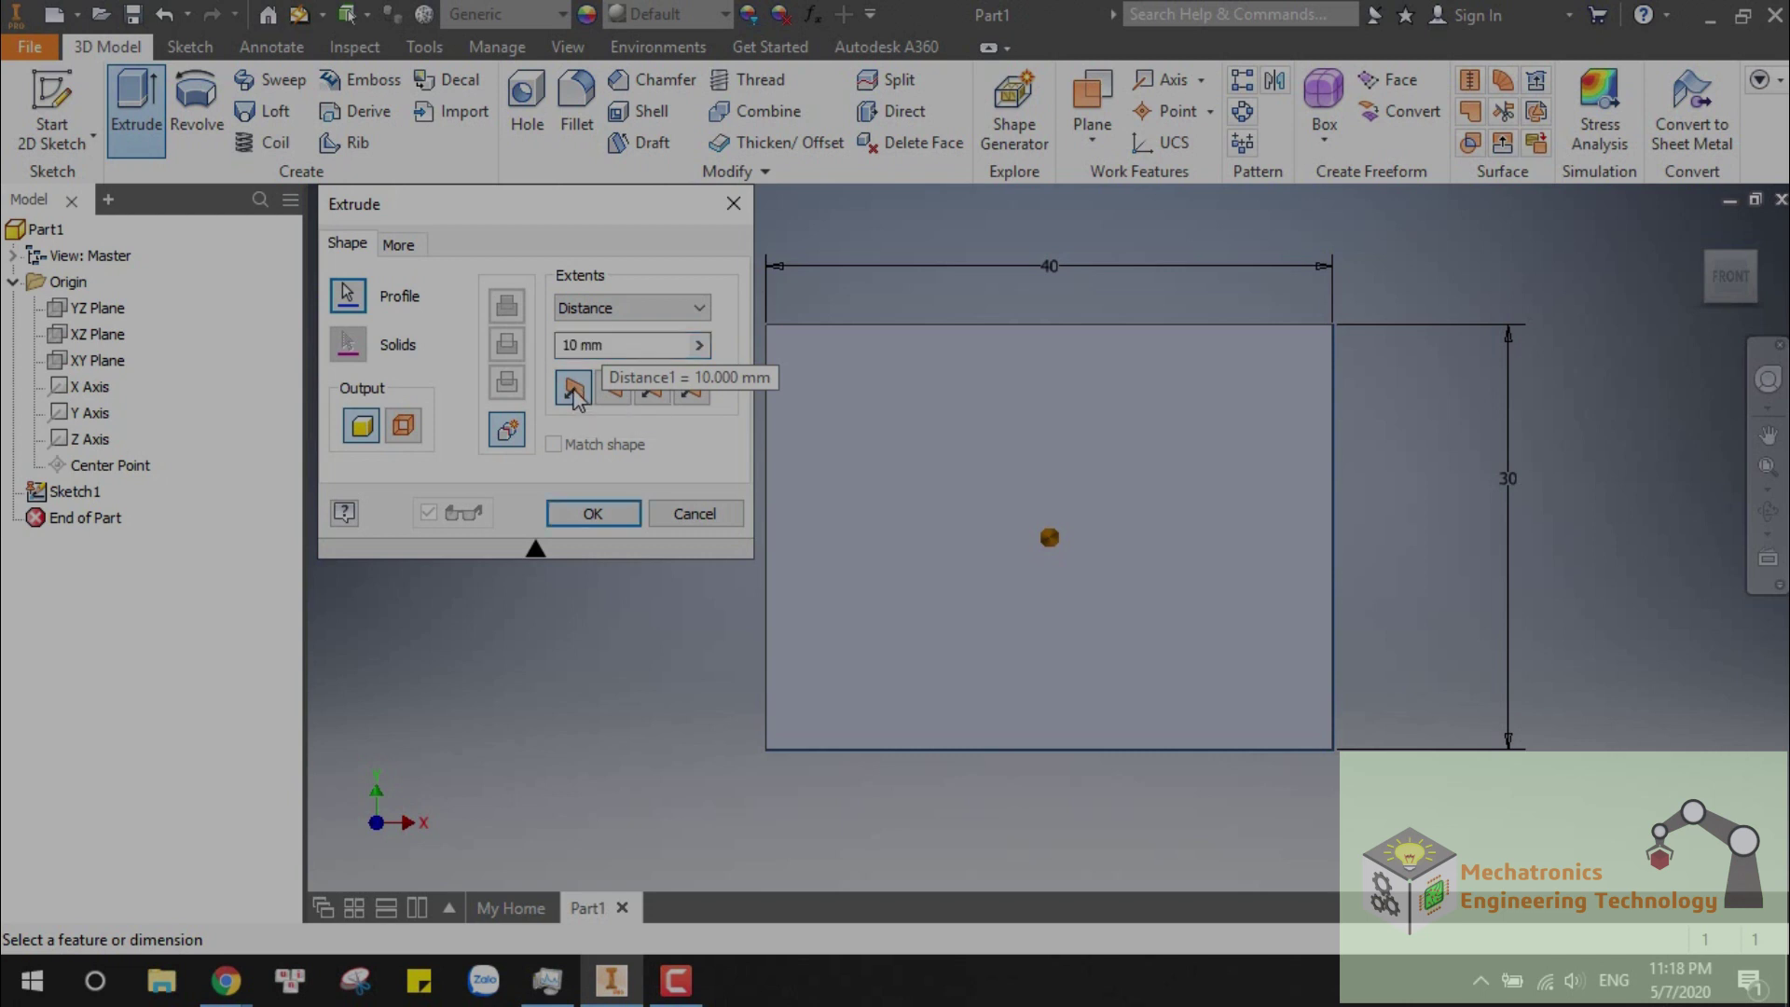
{"action": "left_click", "coordinate": [592, 514]}
{"action": "key", "text": "F2"}
{"action": "left_click_drag", "start_coordinate": [1059, 611], "coordinate": [1143, 543]}
{"action": "key", "text": "F4"}
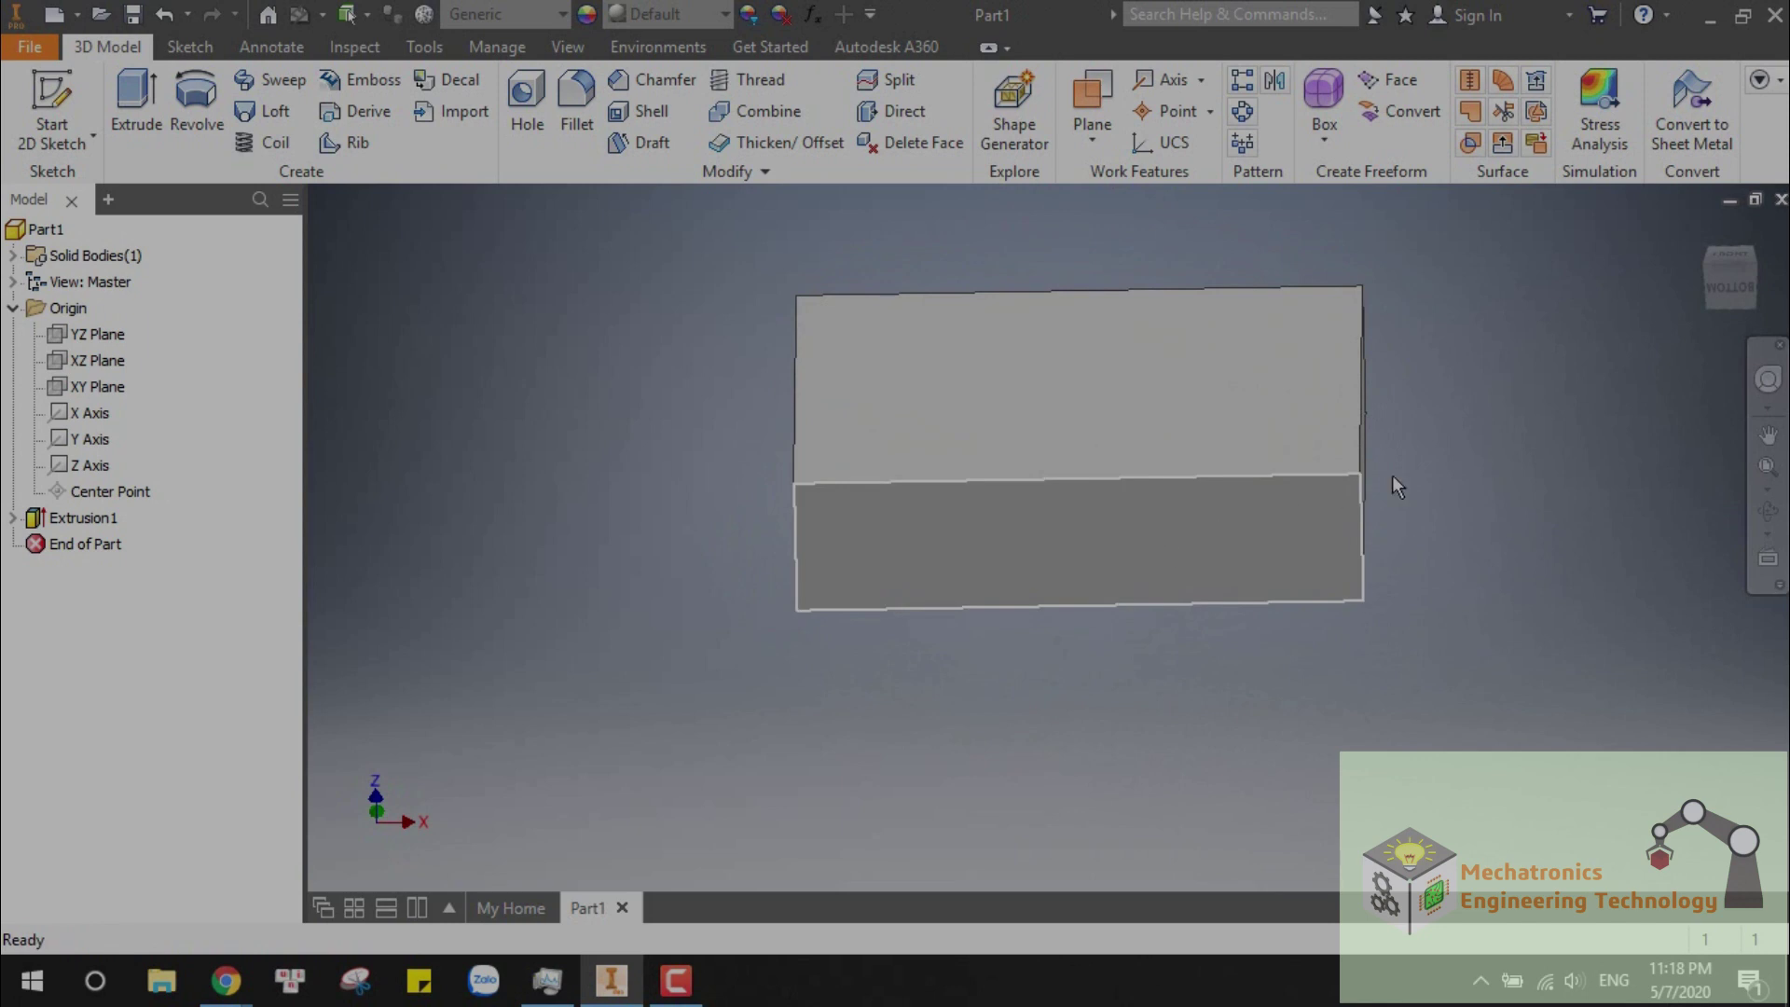
{"action": "left_click", "coordinate": [1700, 278]}
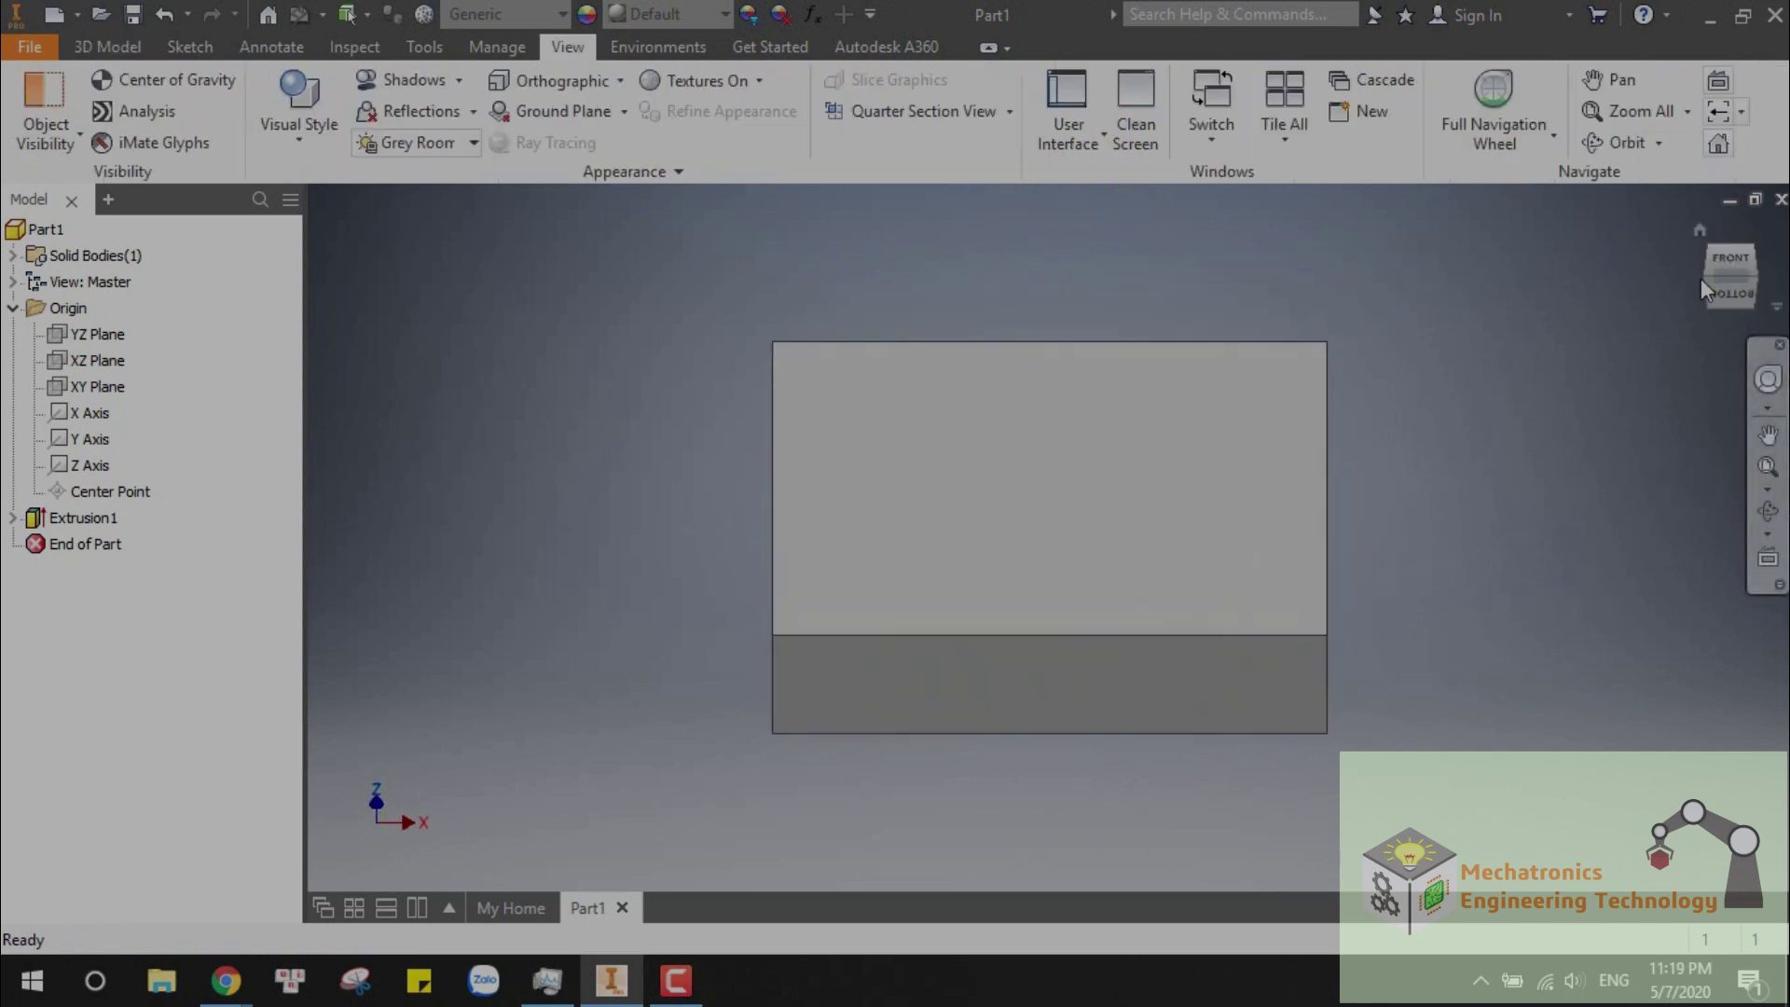
{"action": "left_click", "coordinate": [1704, 277]}
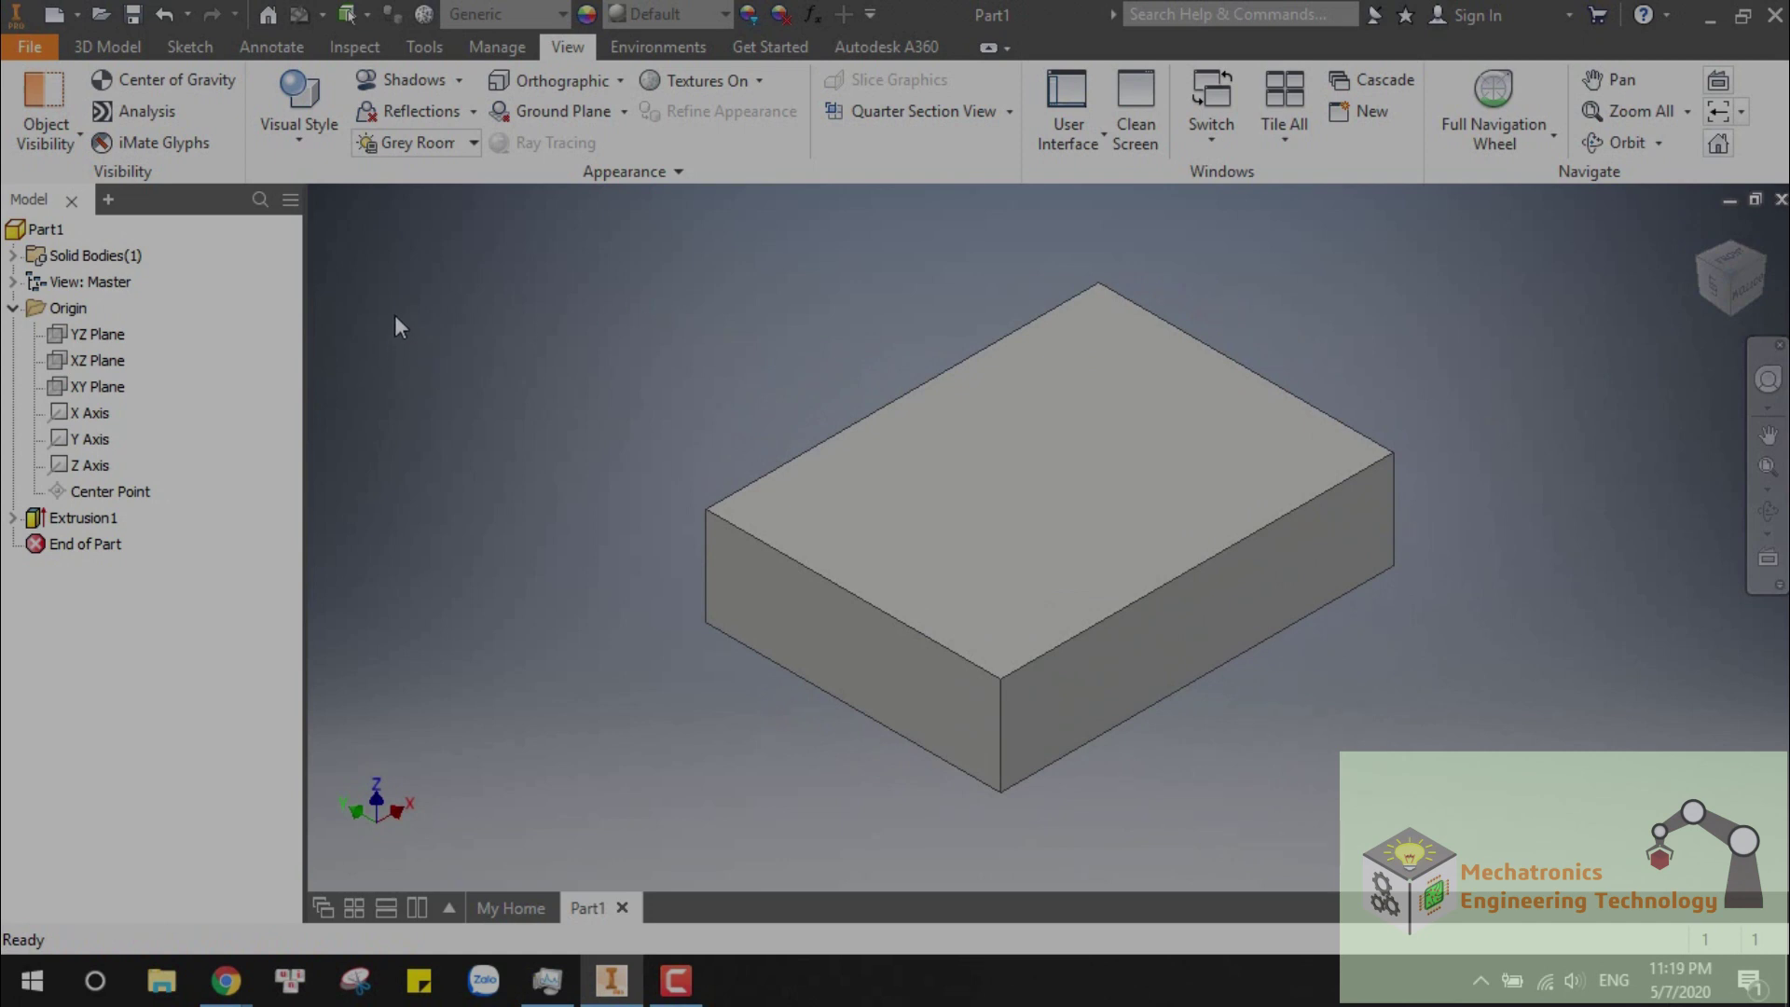
- Start saving a copy of the part and choose STL Files (*.stl) as its file type
{"action": "left_click", "coordinate": [21, 51]}
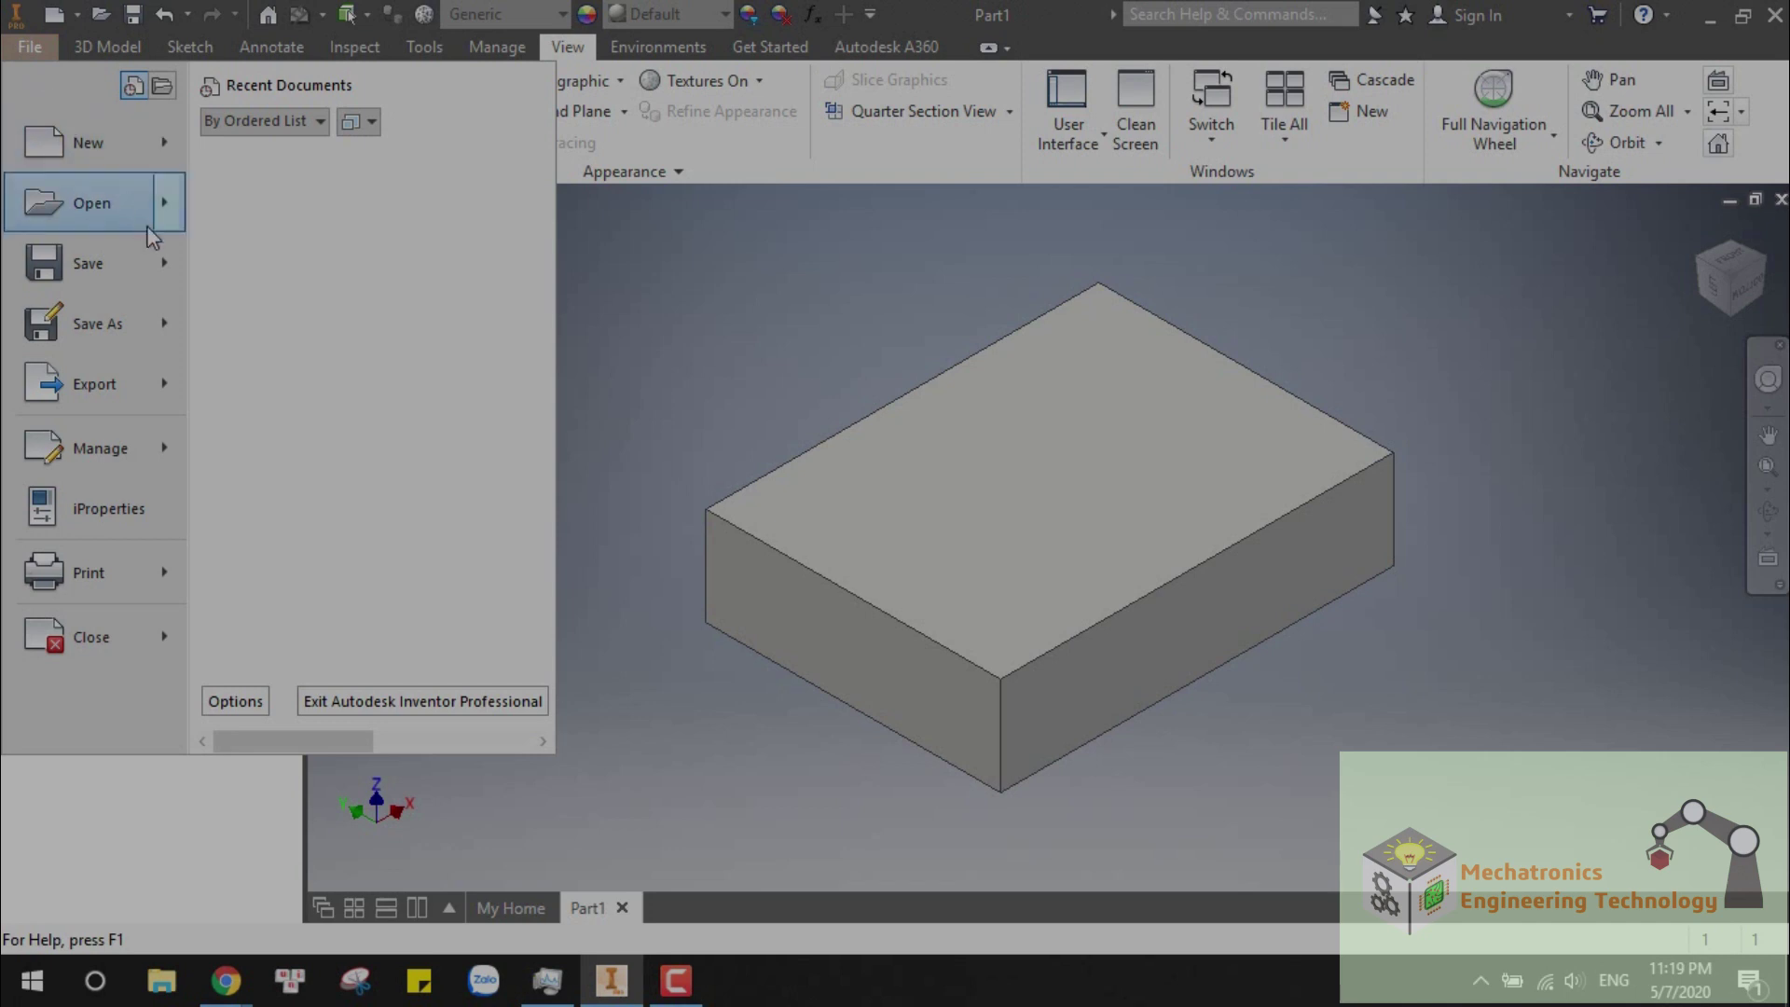
{"action": "mouse_move", "coordinate": [170, 321]}
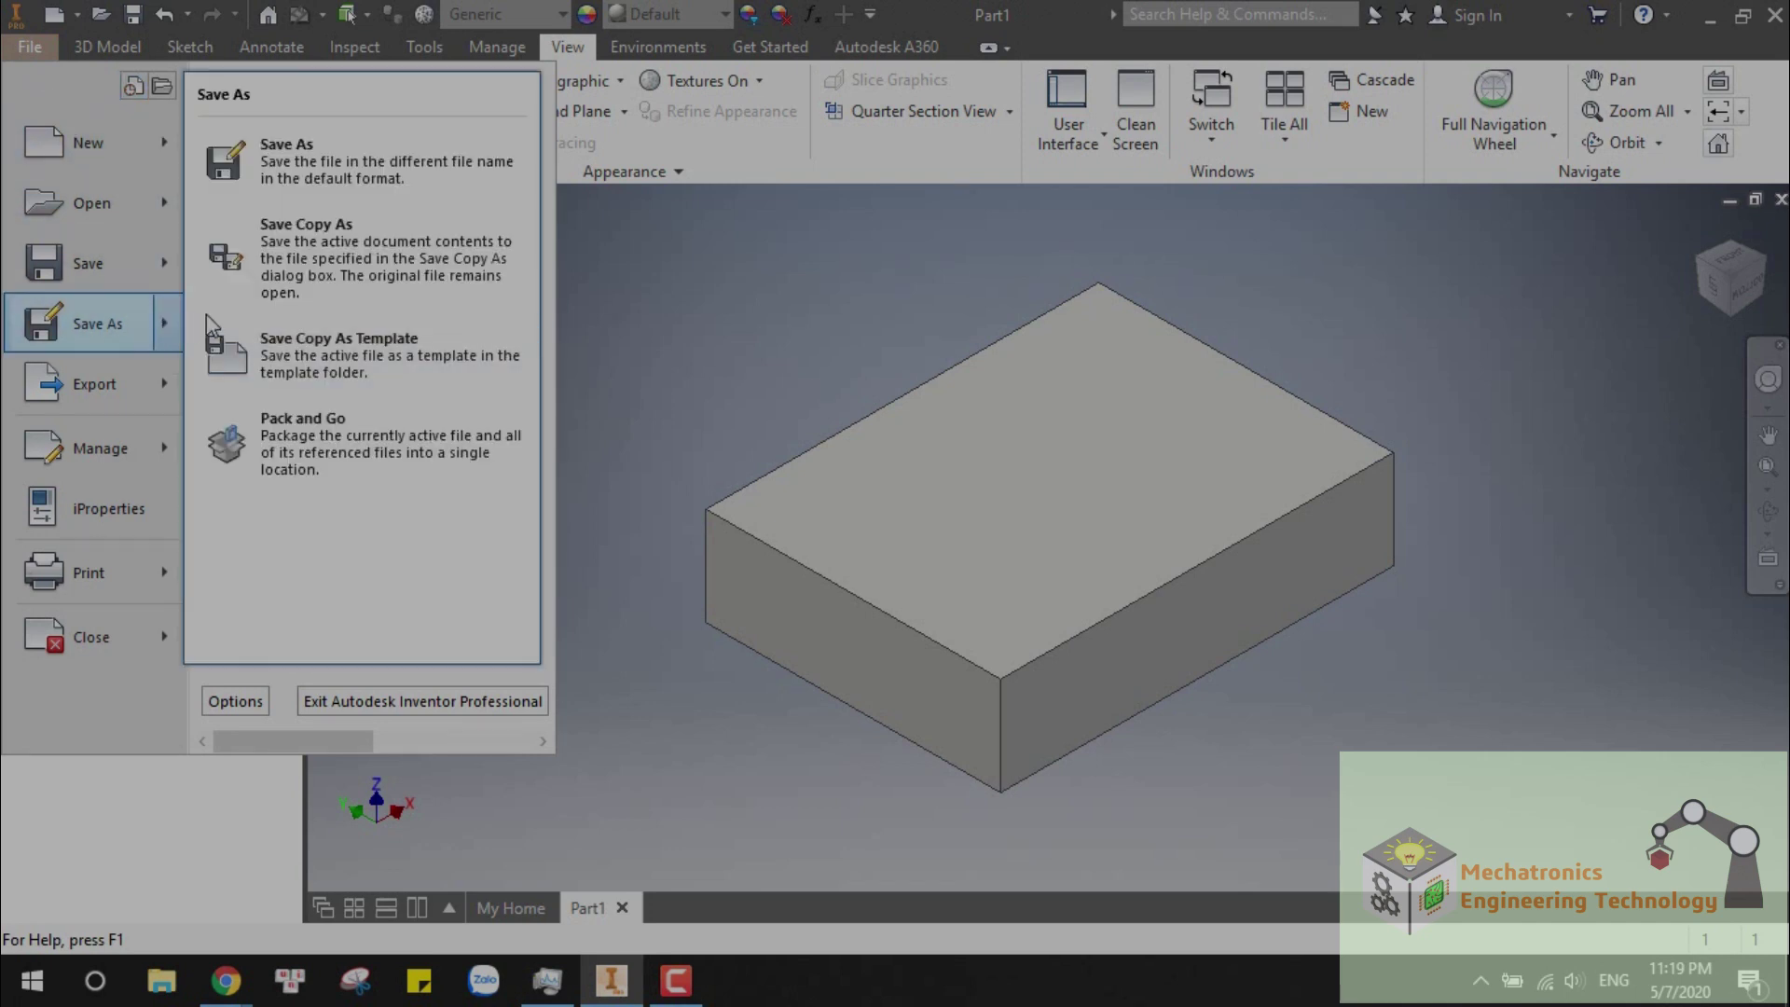
{"action": "left_click", "coordinate": [348, 251]}
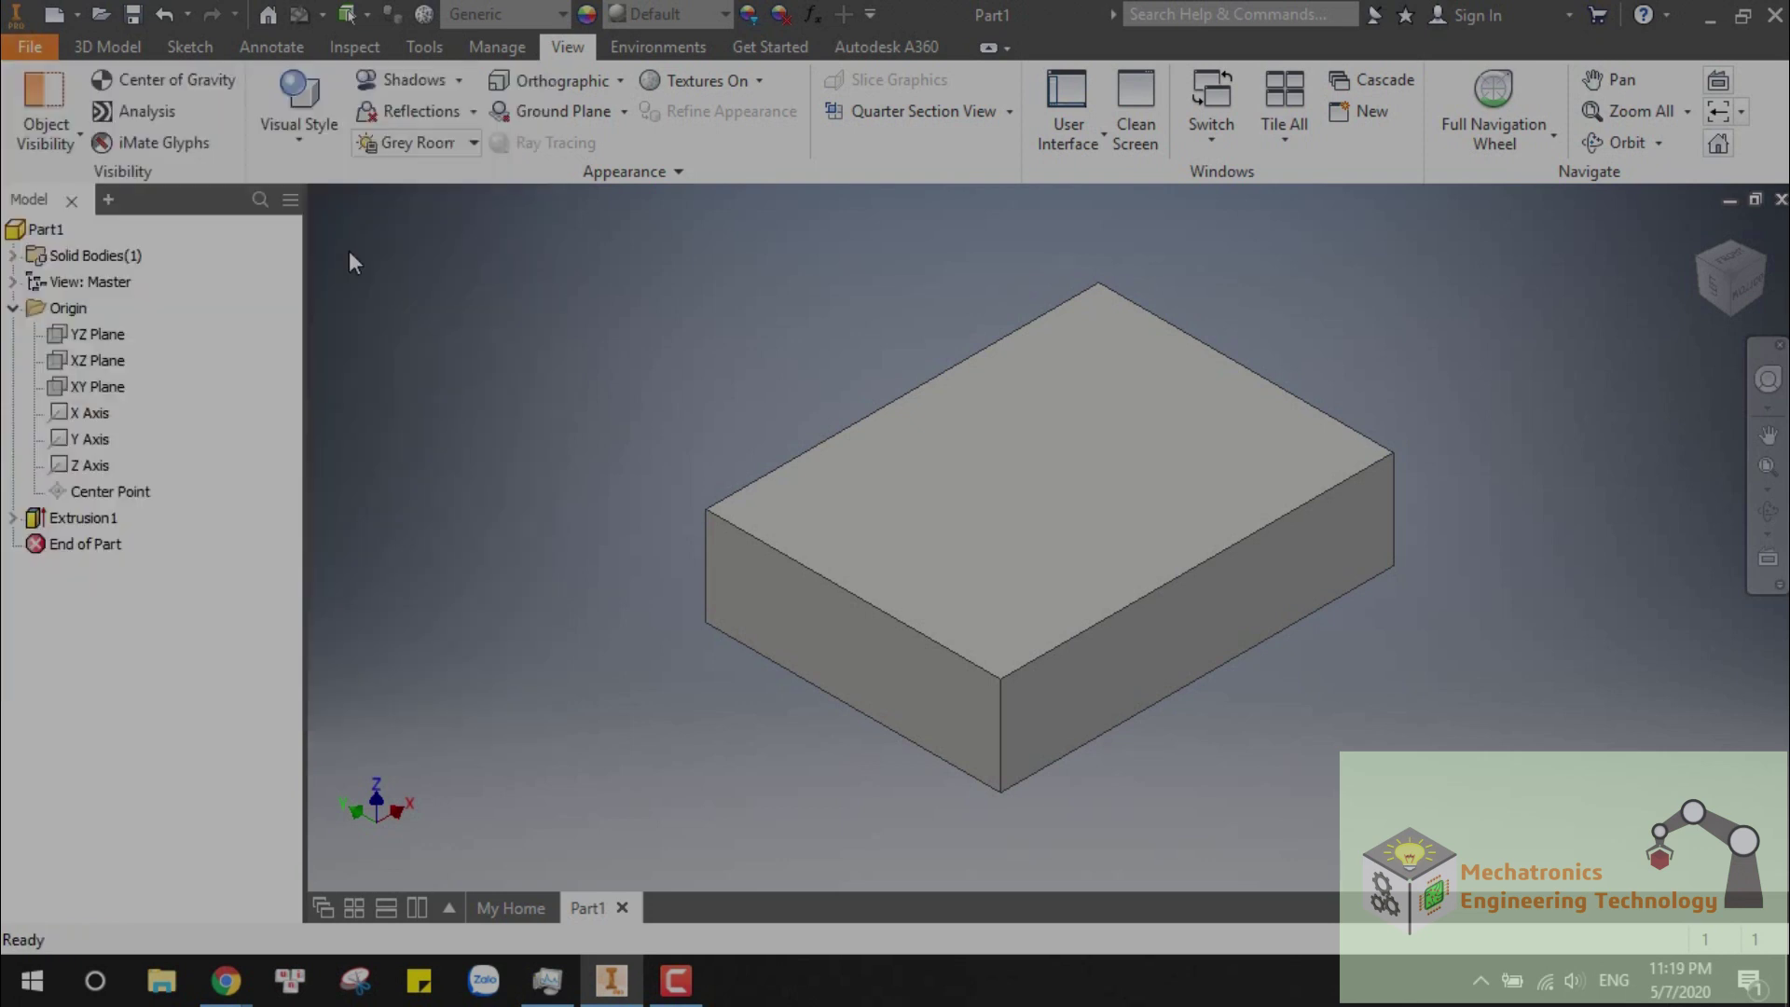
{"action": "left_click", "coordinate": [998, 608]}
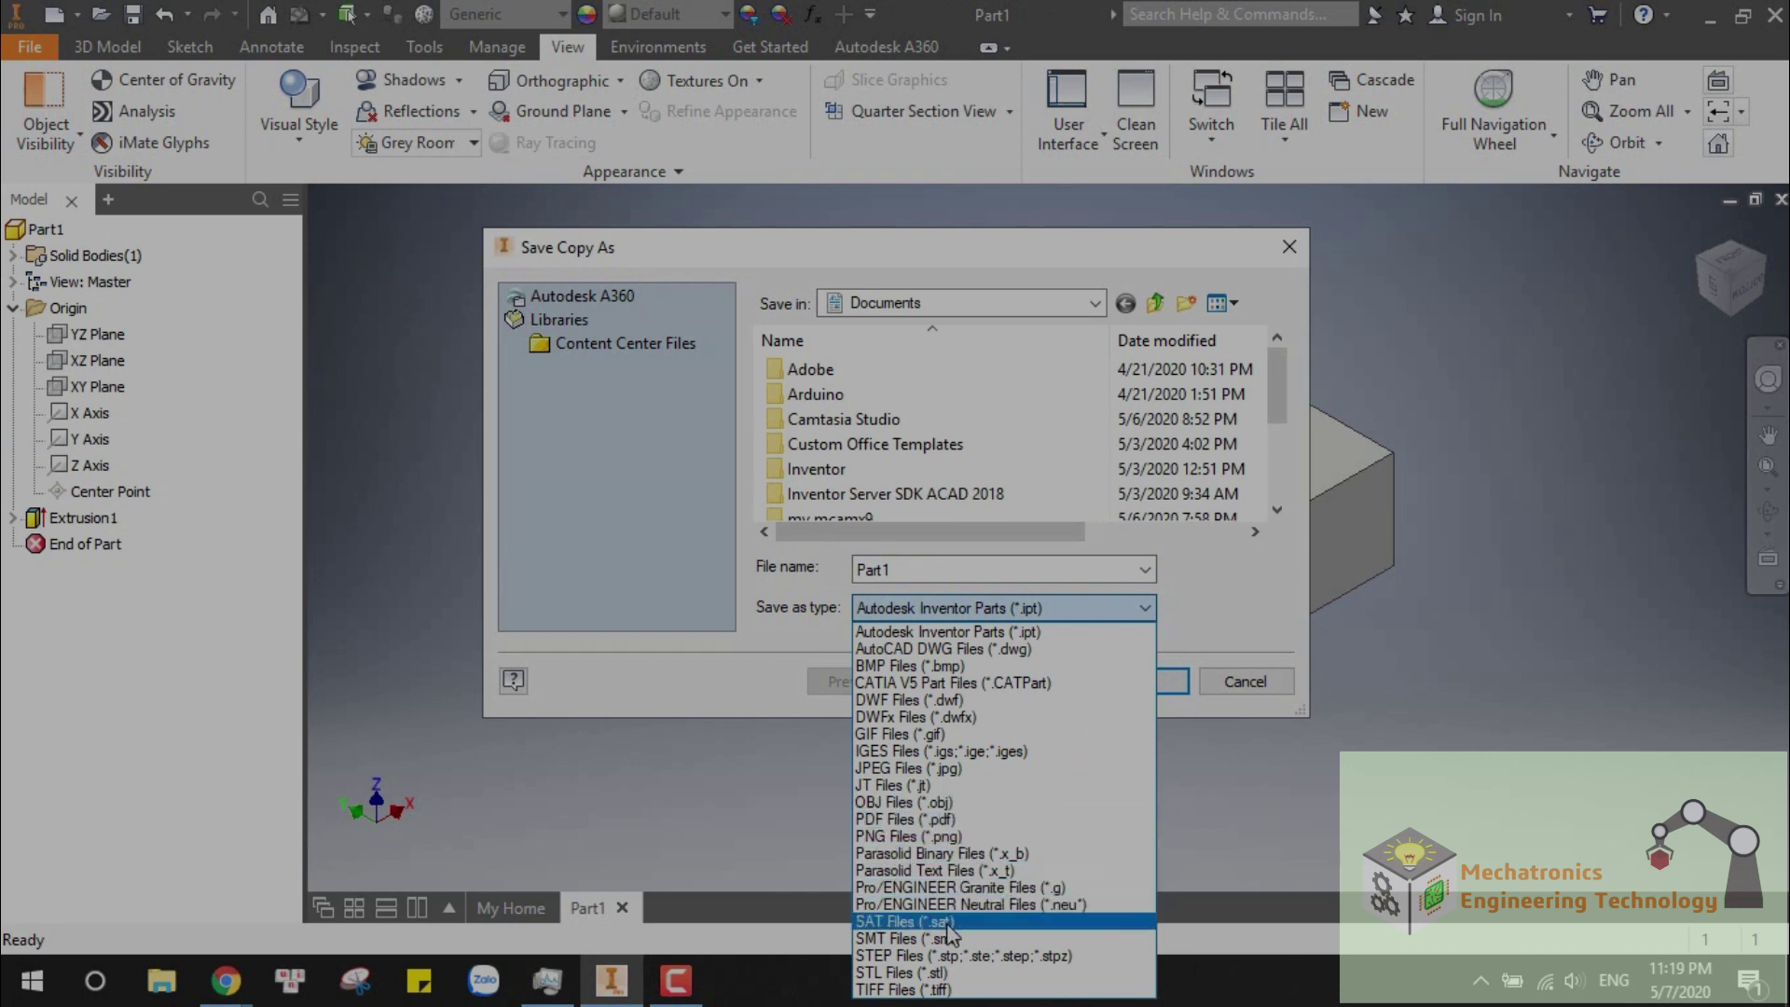
{"action": "left_click", "coordinate": [927, 974]}
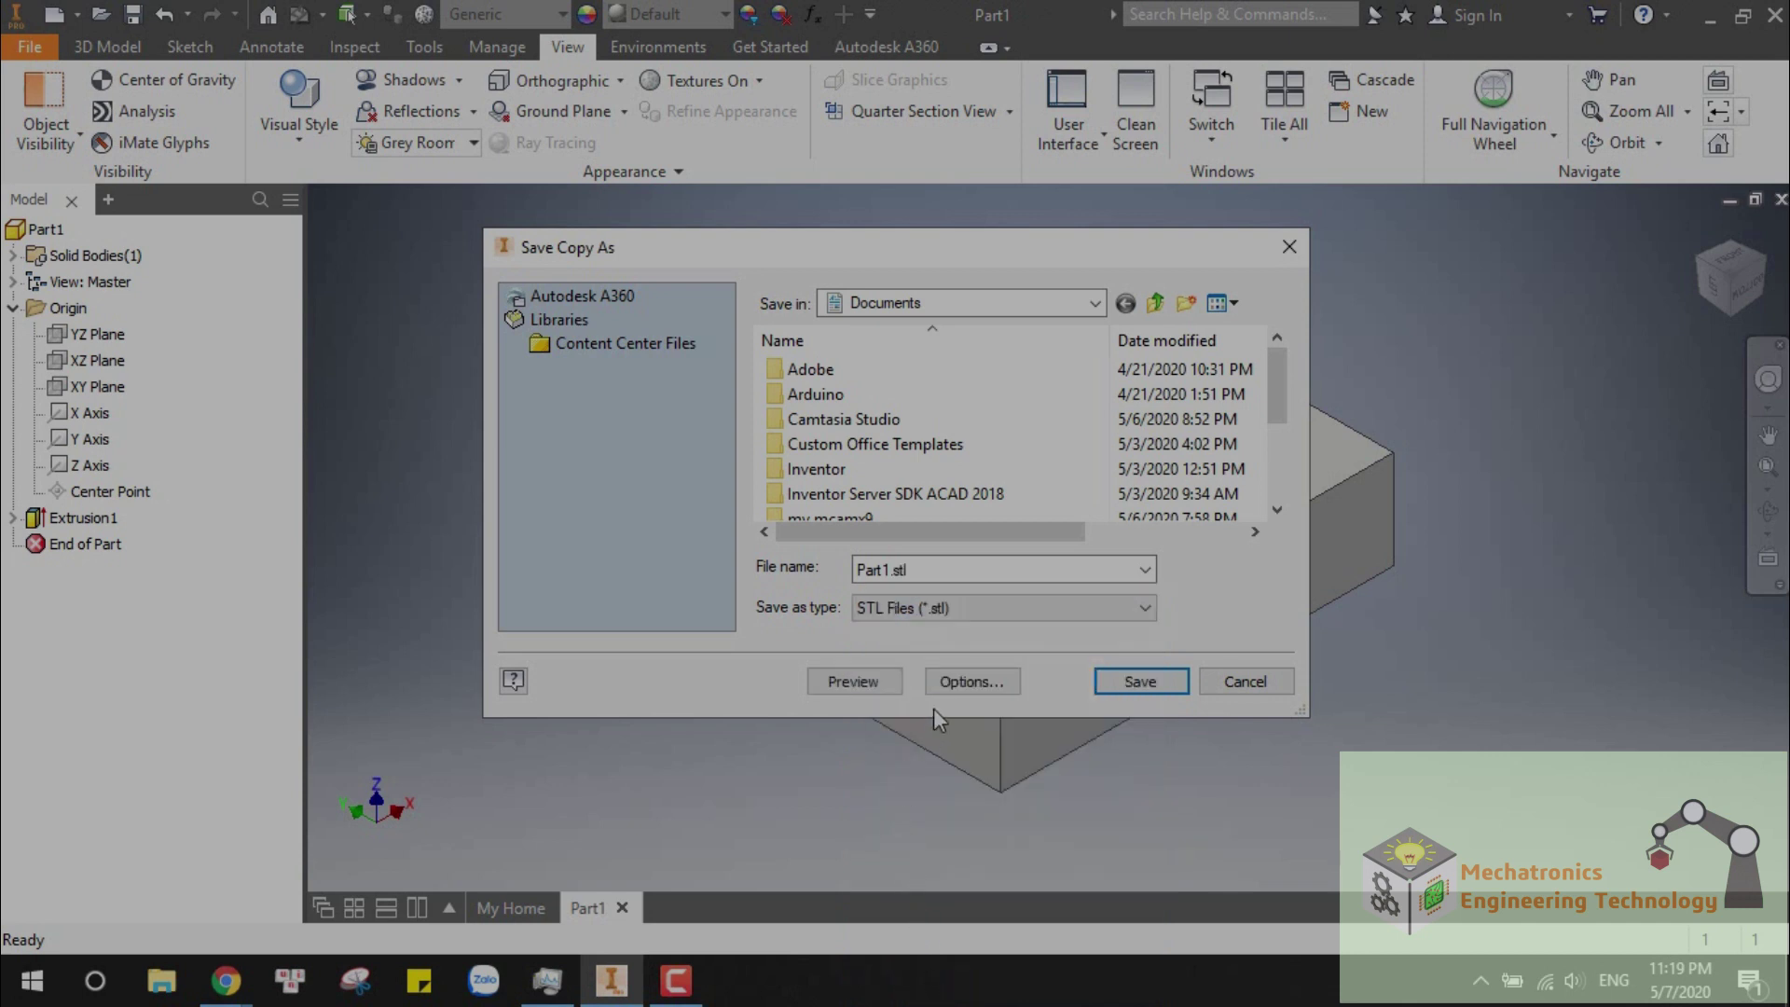
- Set the units in the STL export options to millimeter and accept the options
{"action": "left_click", "coordinate": [975, 684]}
{"action": "left_click", "coordinate": [977, 686]}
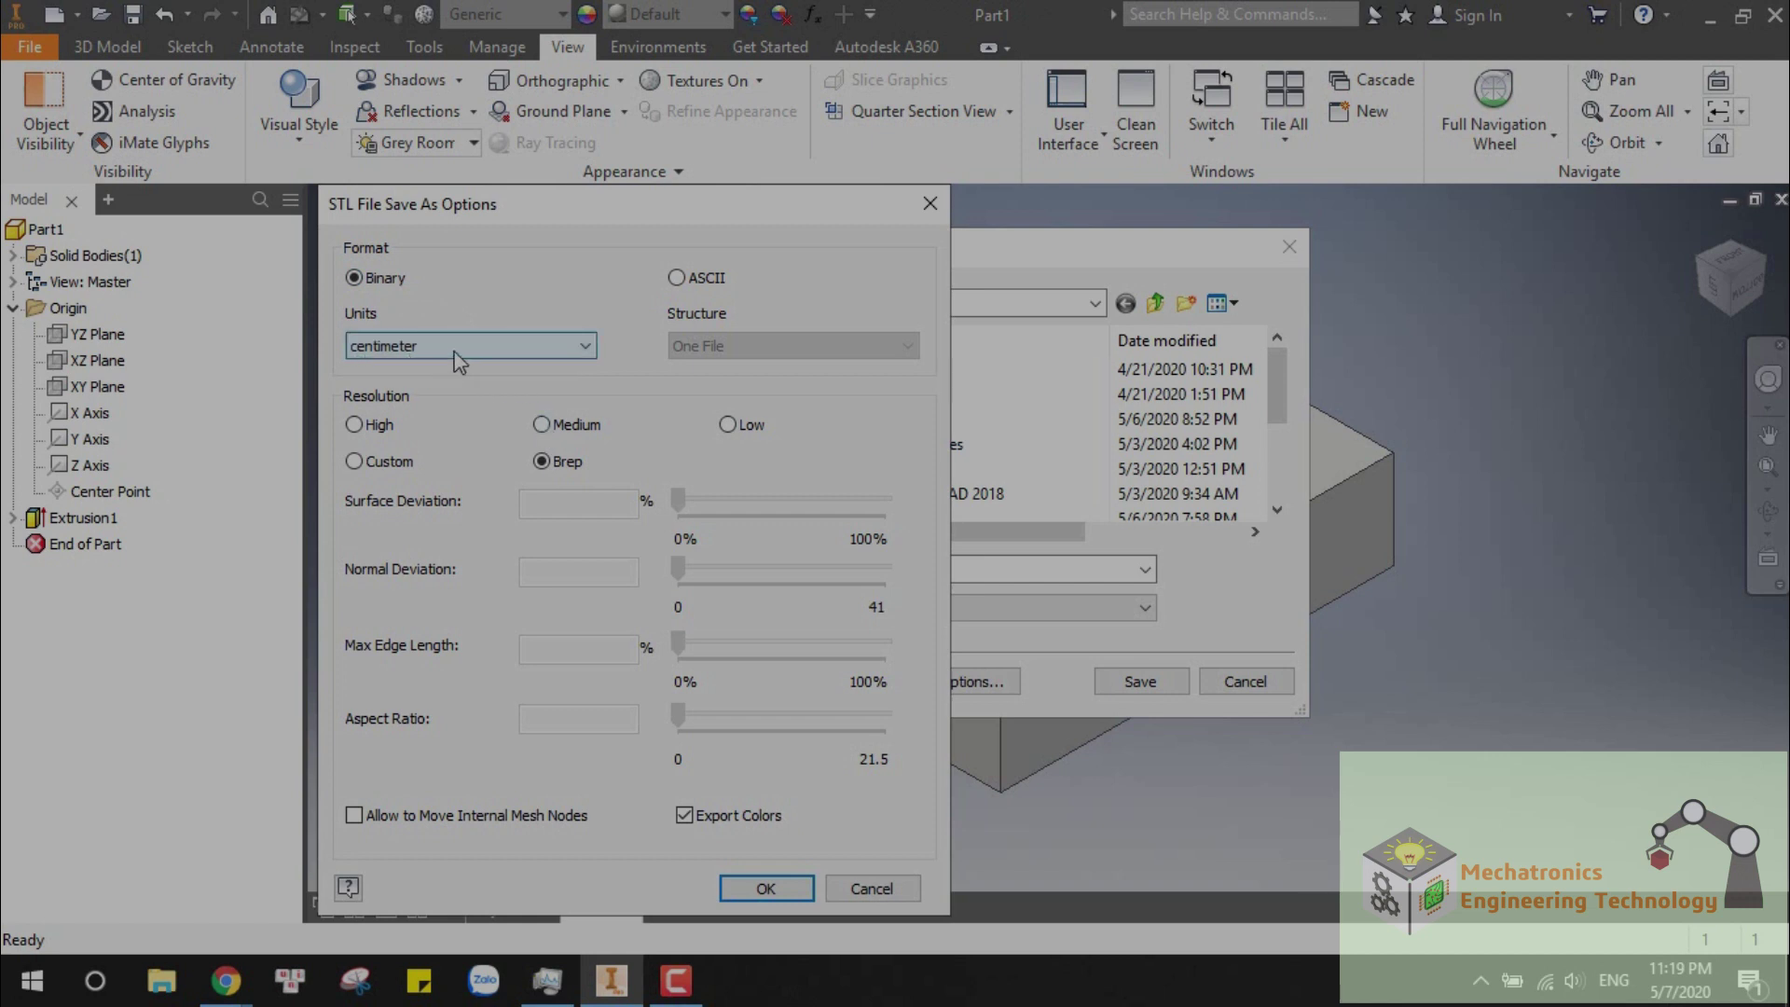
{"action": "left_click", "coordinate": [481, 350]}
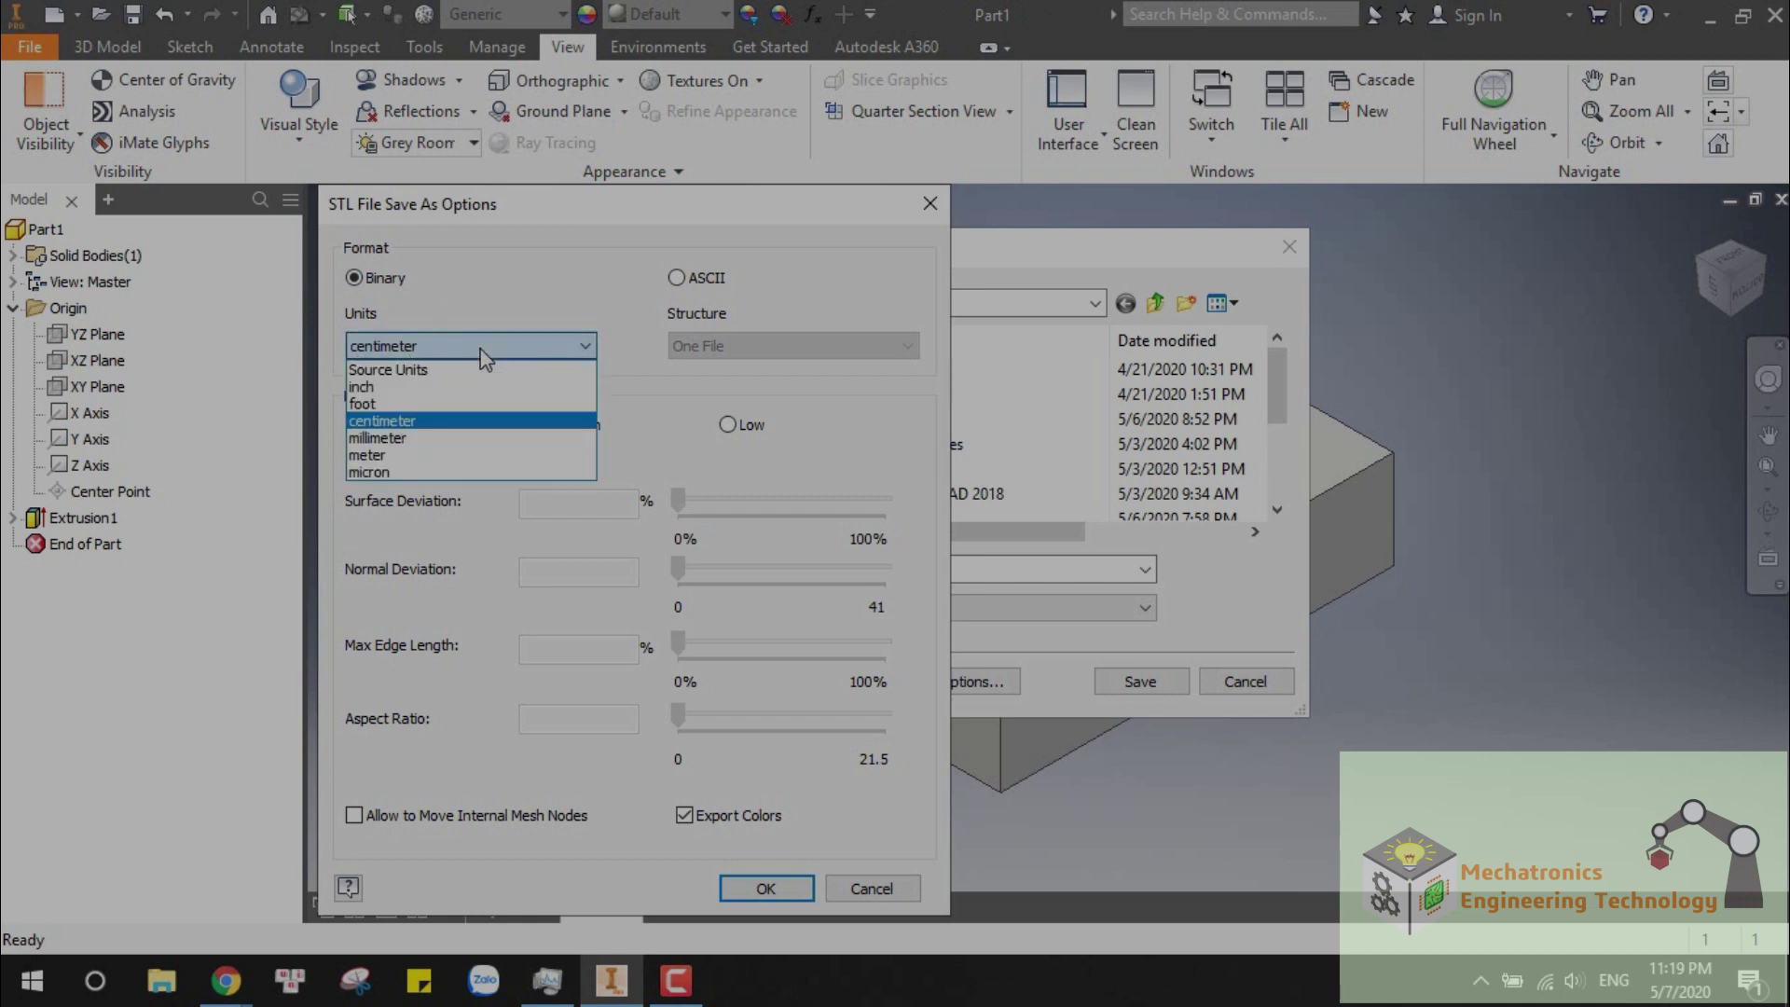
{"action": "left_click", "coordinate": [408, 440]}
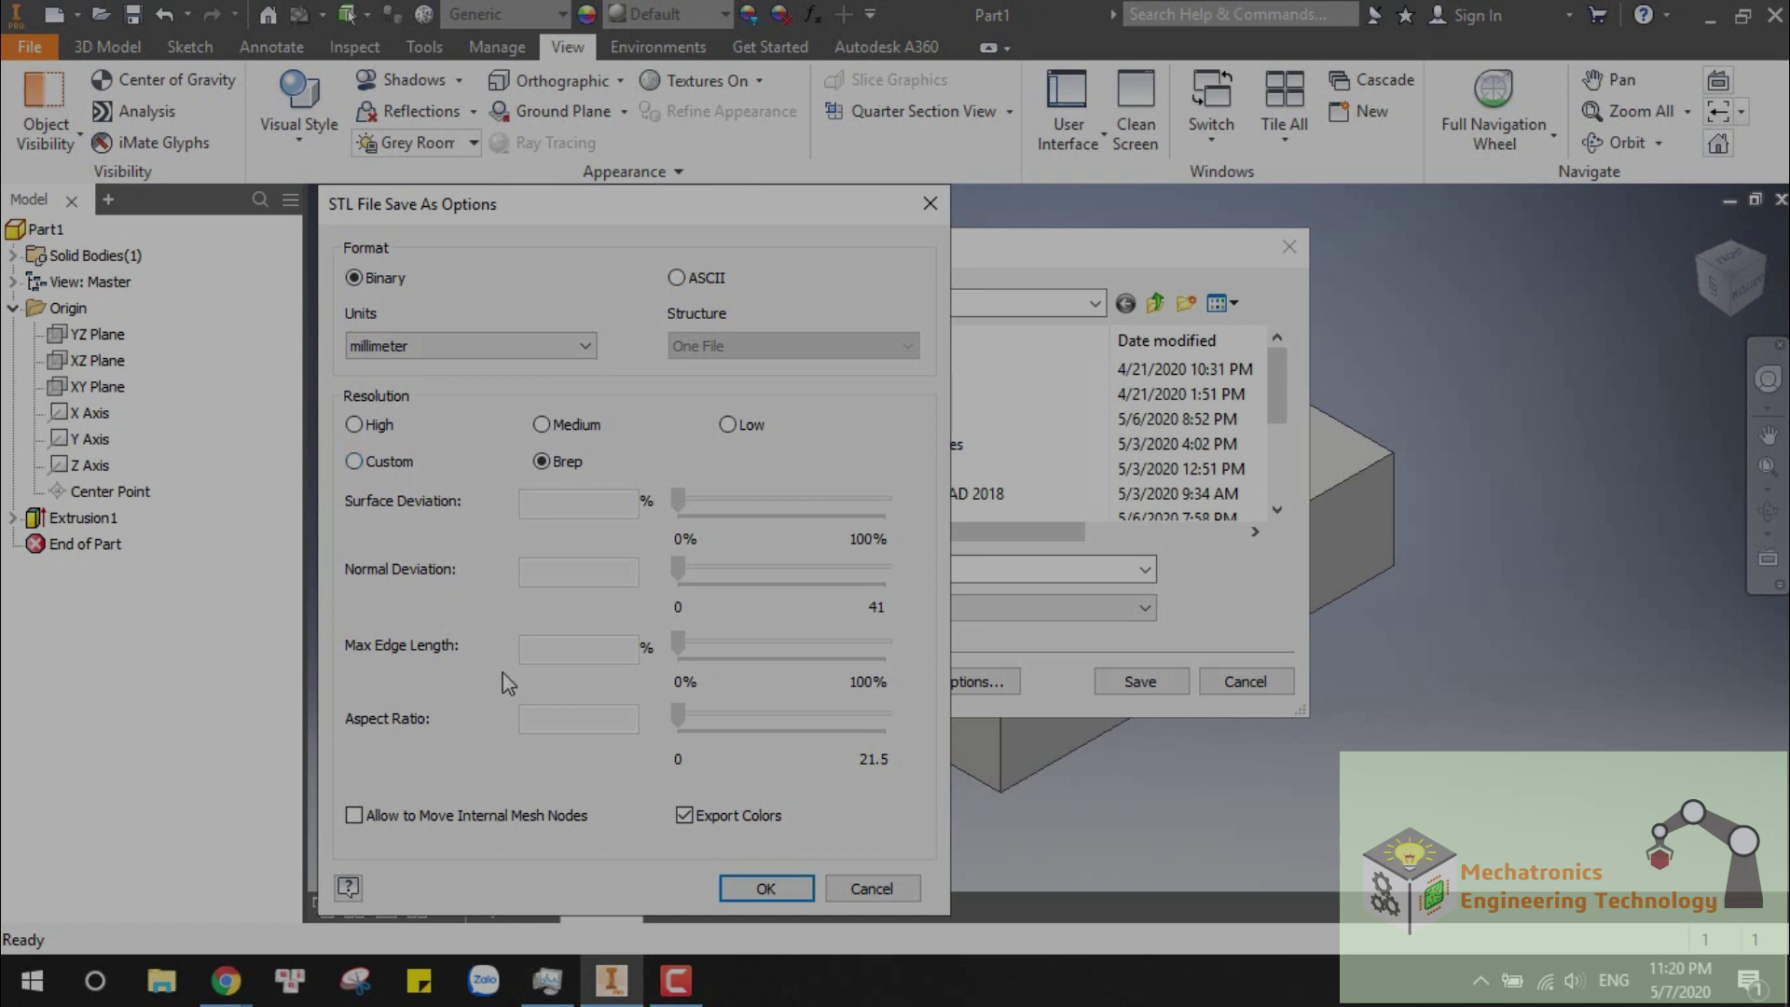
{"action": "left_click", "coordinate": [764, 891]}
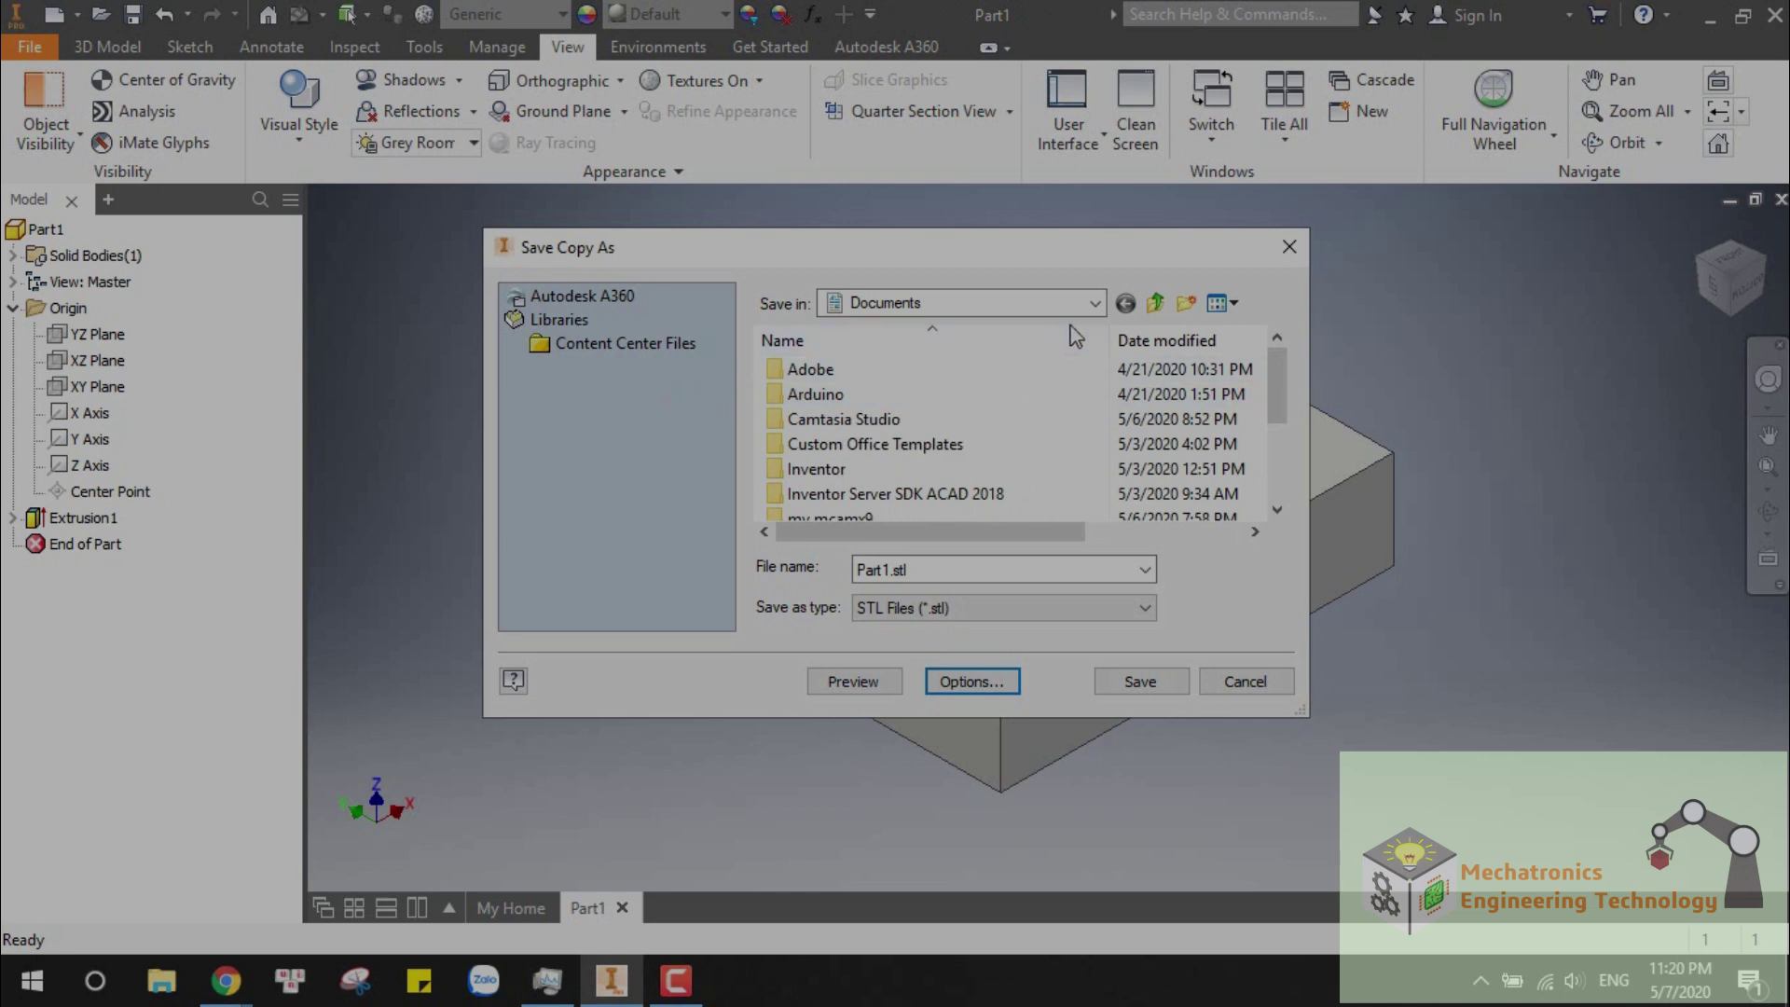
- Set the Desktop folder of This PC as the save location for the STL copy
{"action": "left_click", "coordinate": [1155, 306]}
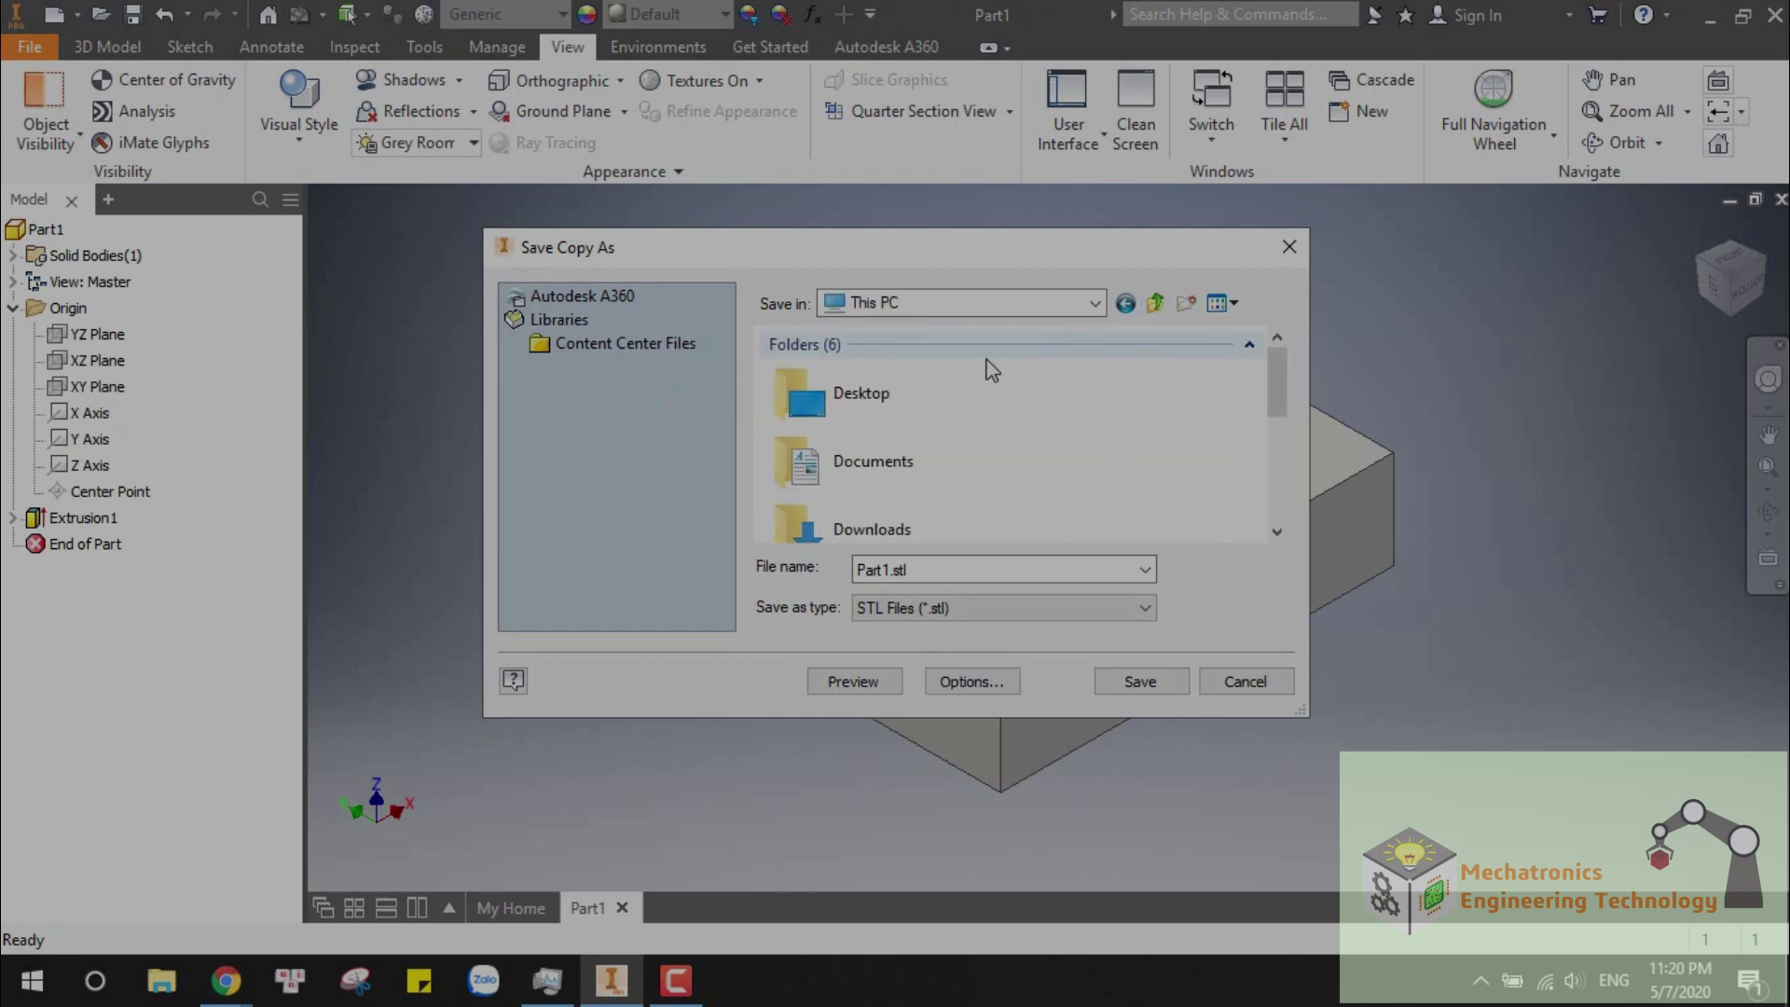
{"action": "left_click", "coordinate": [898, 410]}
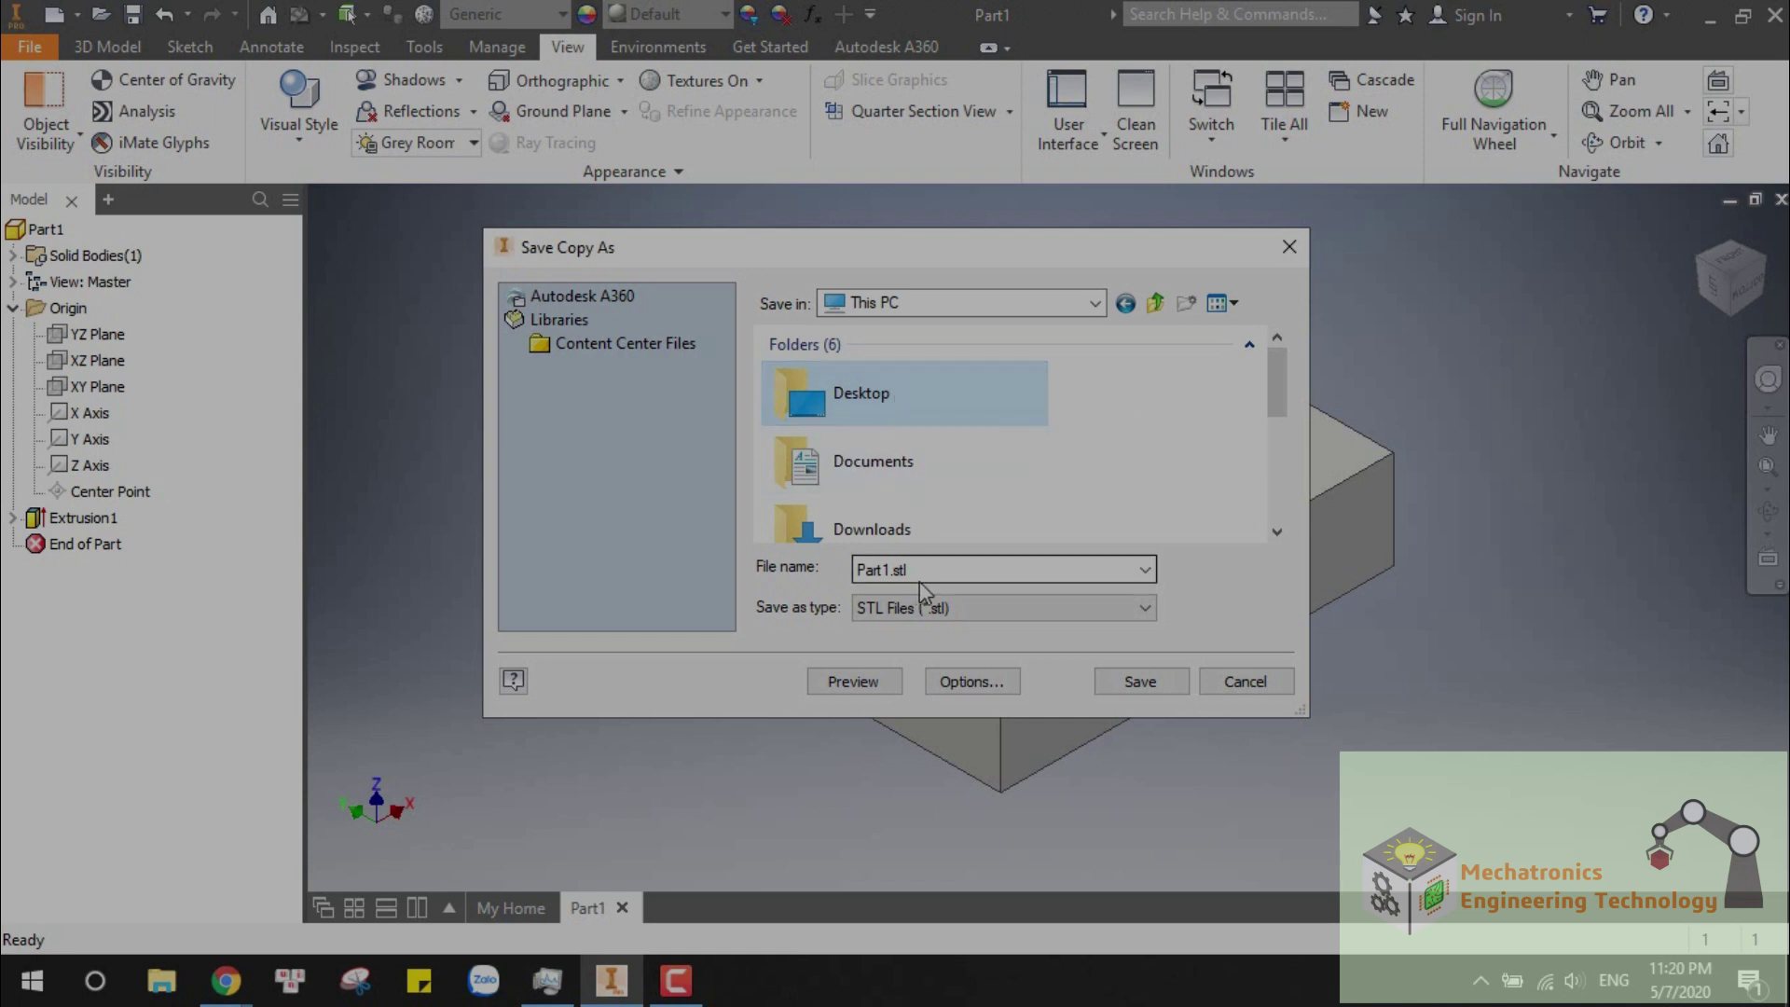
{"action": "double_click", "coordinate": [899, 410]}
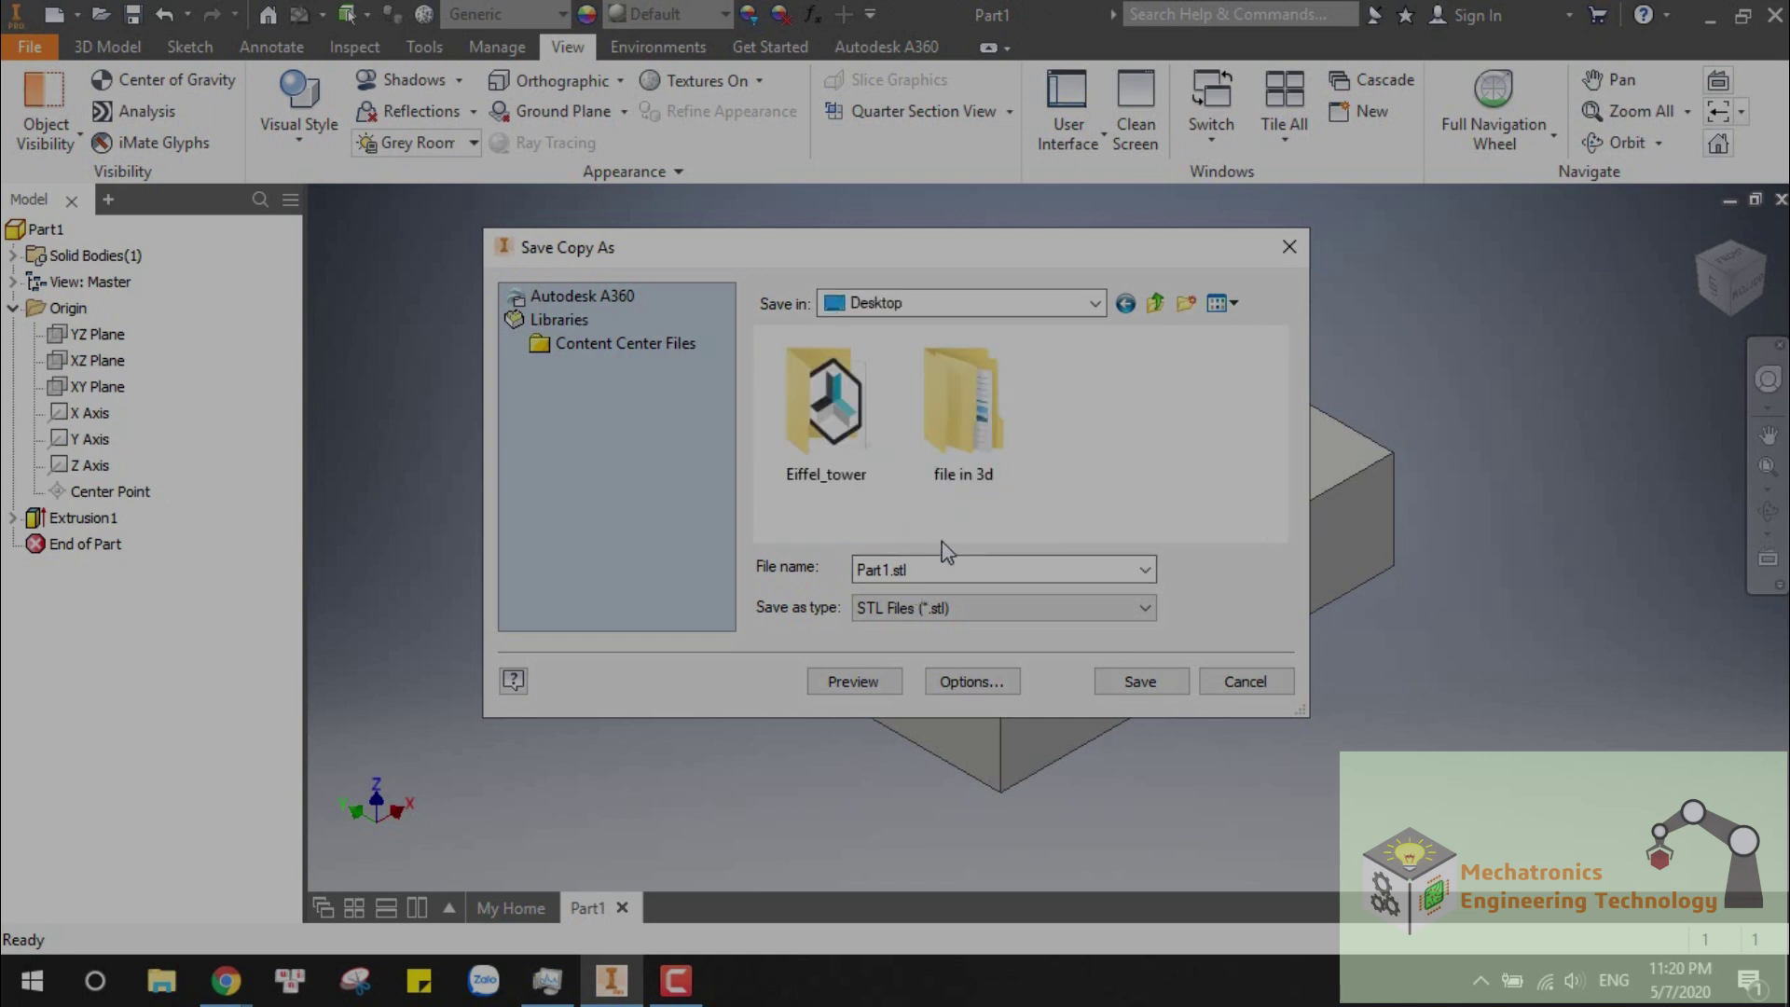
- Replace the name Part1 with "save file", keeping the .stl extension, and save the copy
{"action": "left_click", "coordinate": [937, 569]}
{"action": "double_click", "coordinate": [872, 569]}
{"action": "key", "text": "BackSpace"}
{"action": "left_click", "coordinate": [862, 571]}
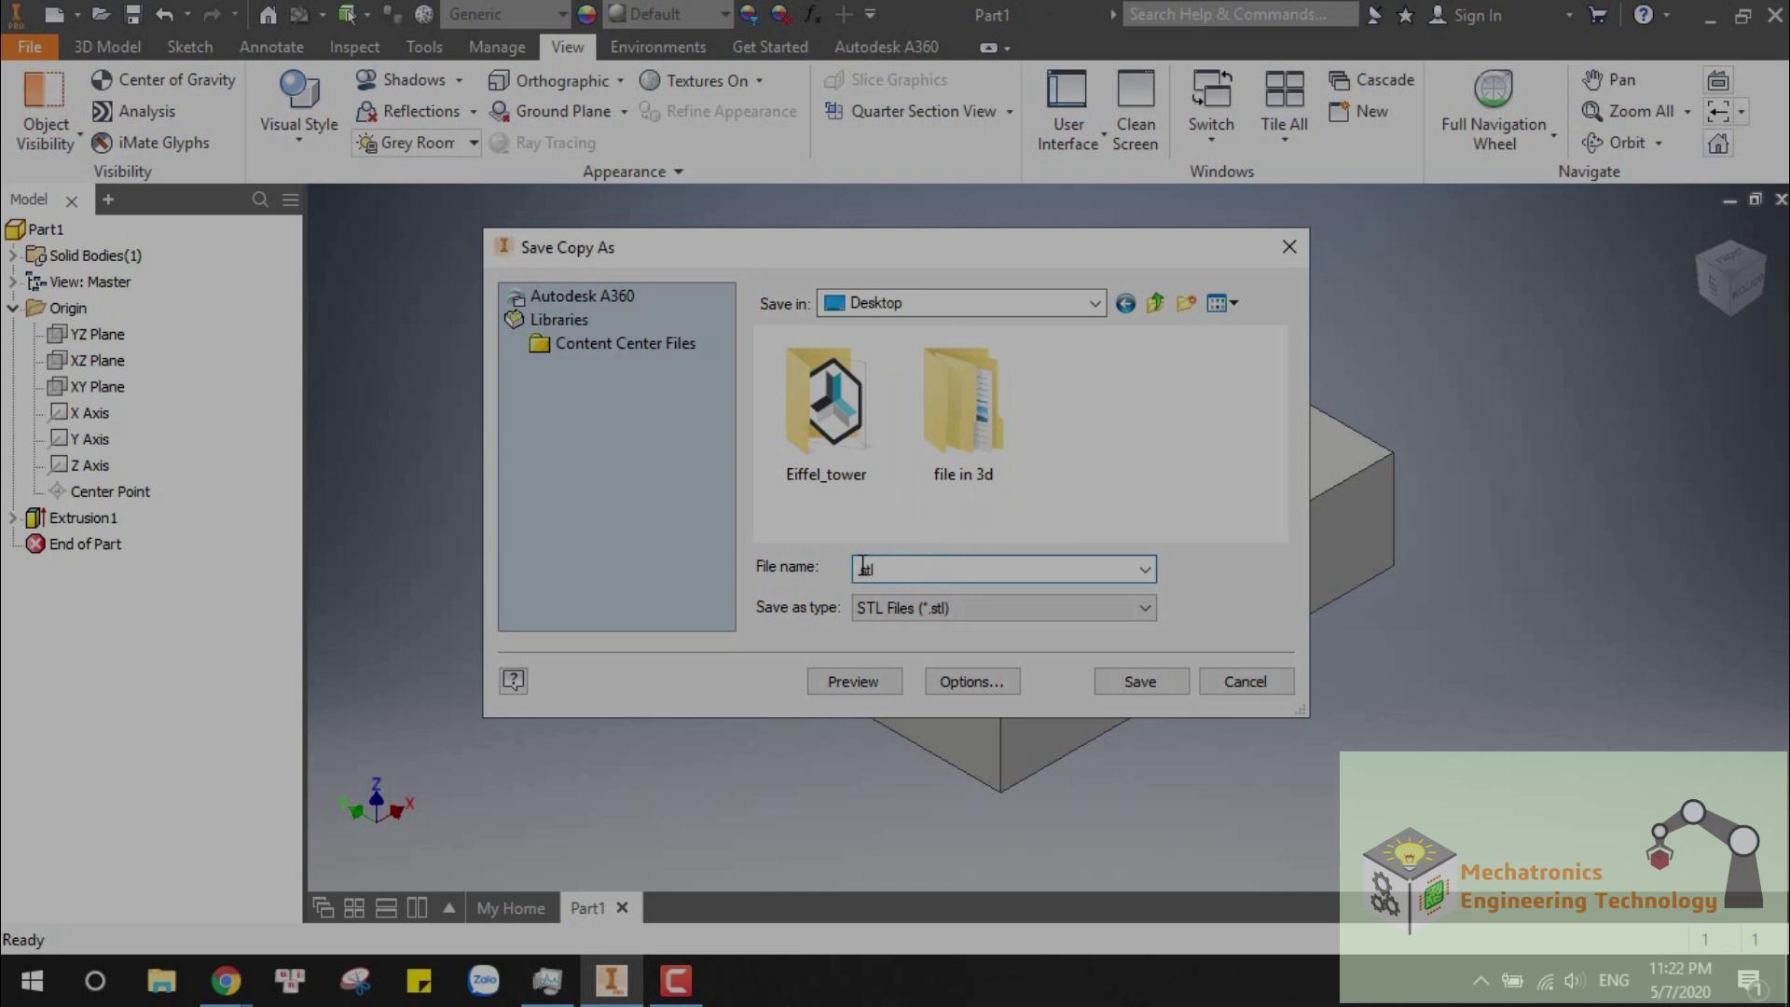
{"action": "type", "text": "save file"}
{"action": "left_click", "coordinate": [1137, 682]}
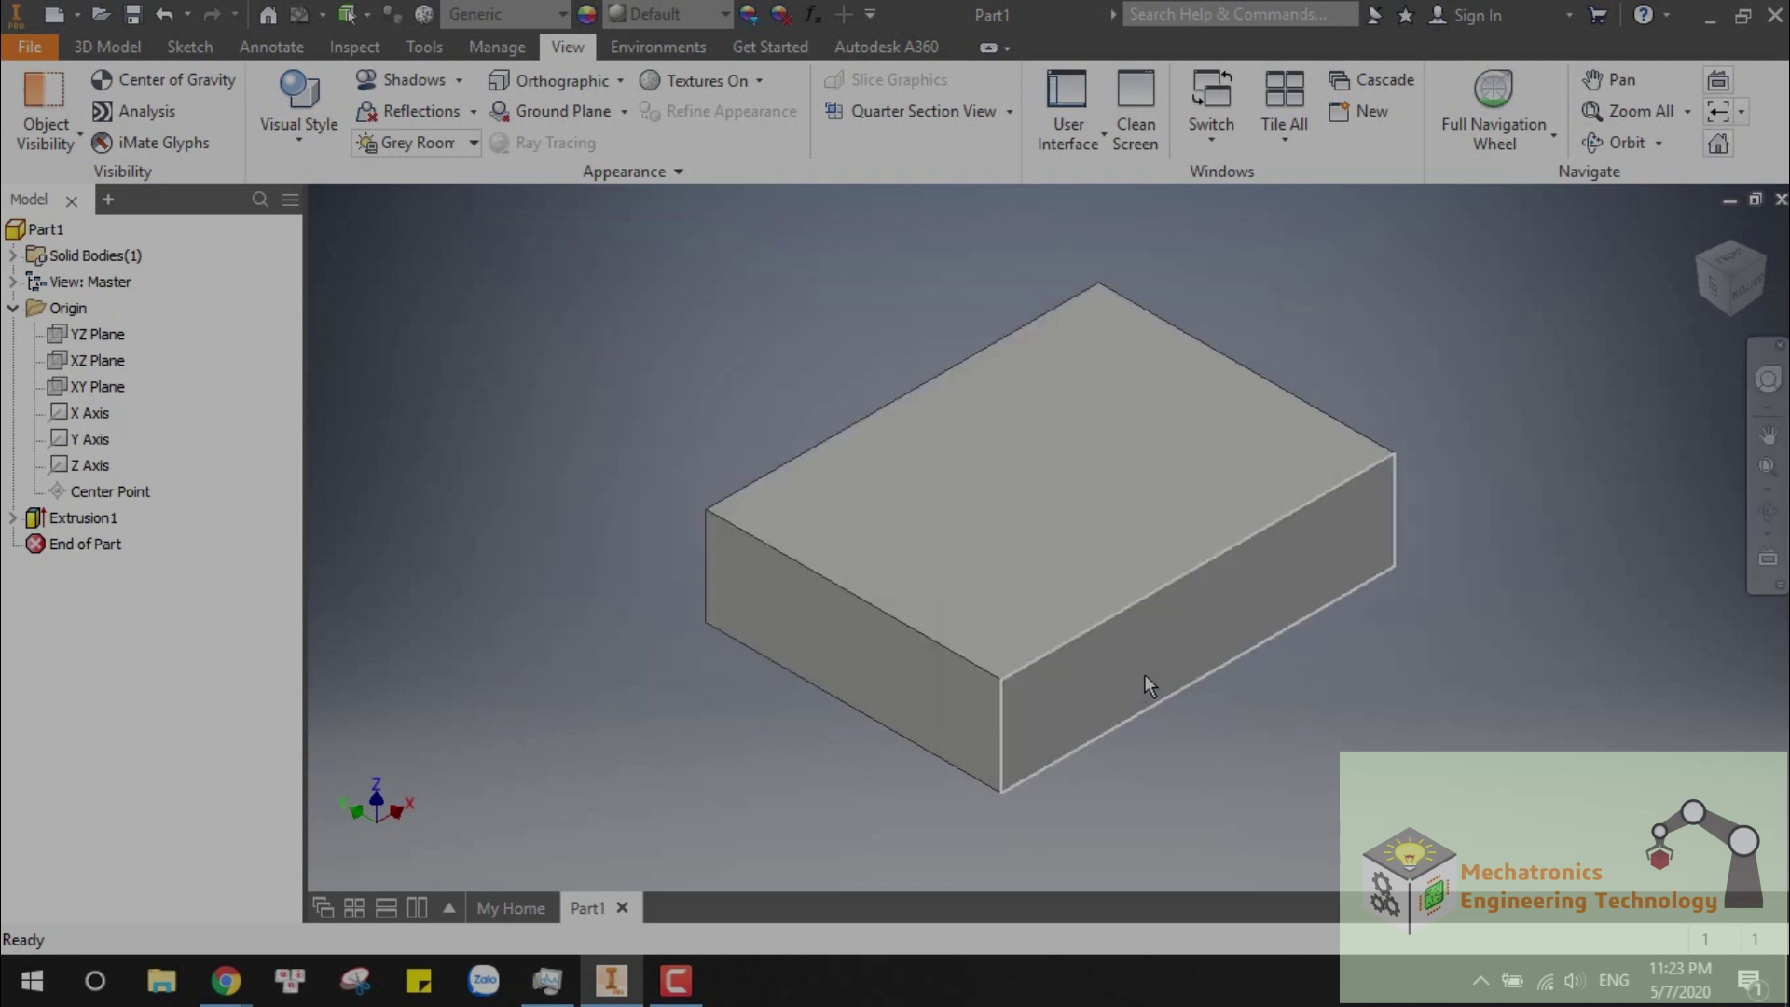
- Start closing the block's part document
{"action": "scroll", "coordinate": [1015, 578], "scroll_direction": "down", "scroll_amount": 2}
{"action": "scroll", "coordinate": [1036, 605], "scroll_direction": "up", "scroll_amount": 3}
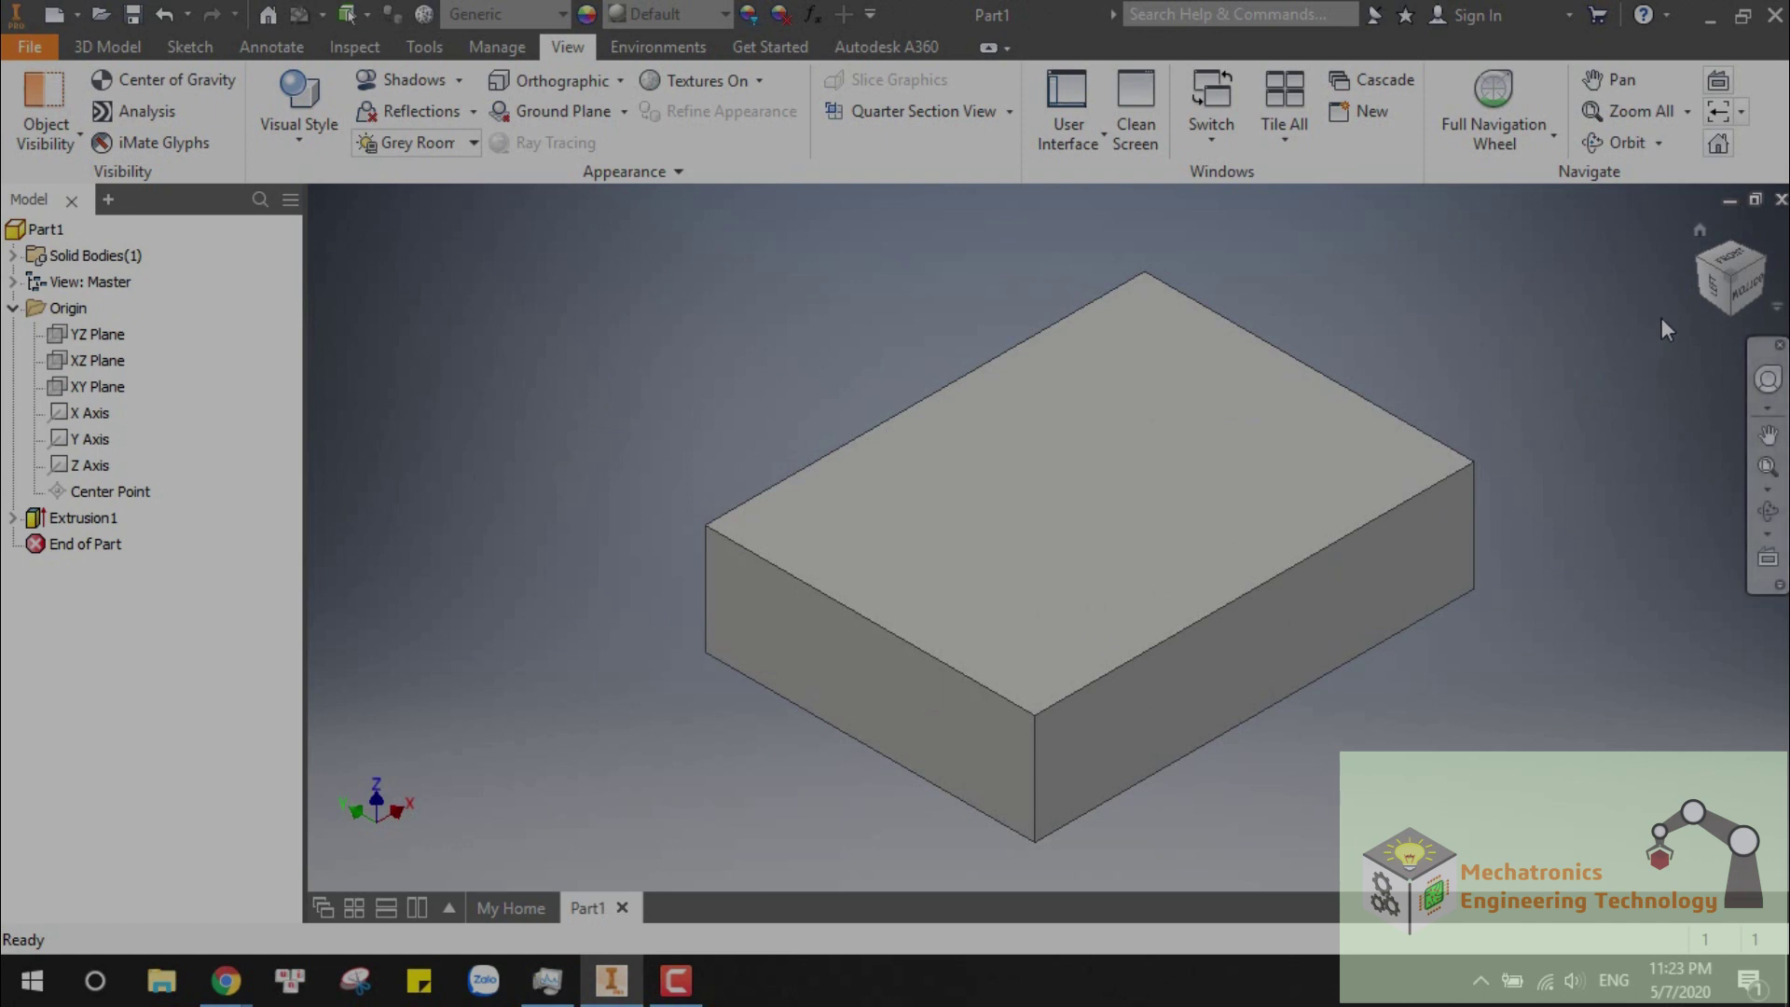
{"action": "left_click", "coordinate": [1781, 200]}
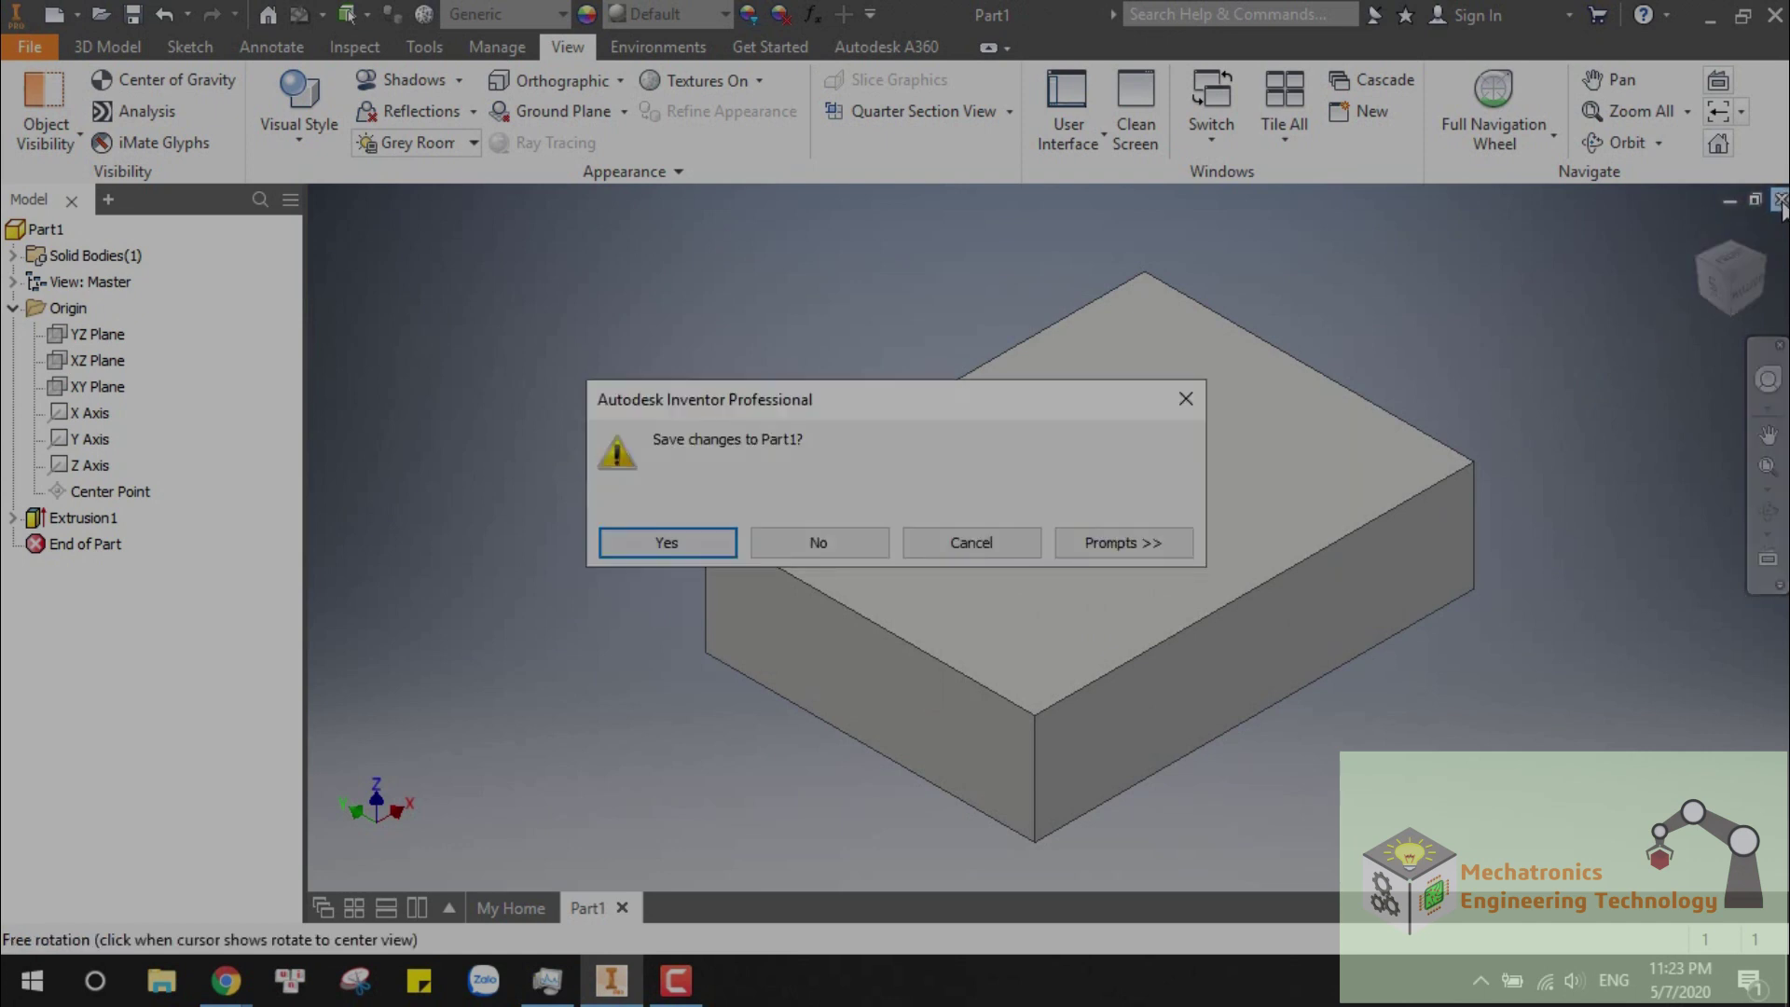